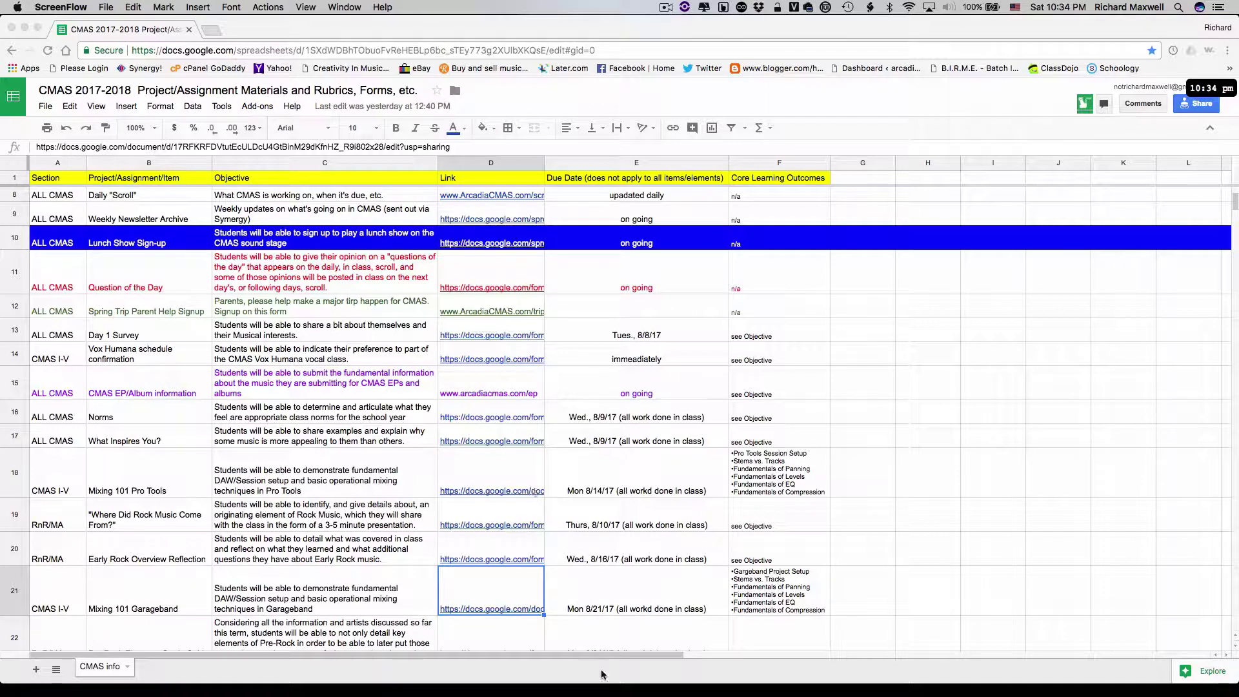
Switch to GarageBand and create a new empty project with a software instrument track
mouse_move(672, 691)
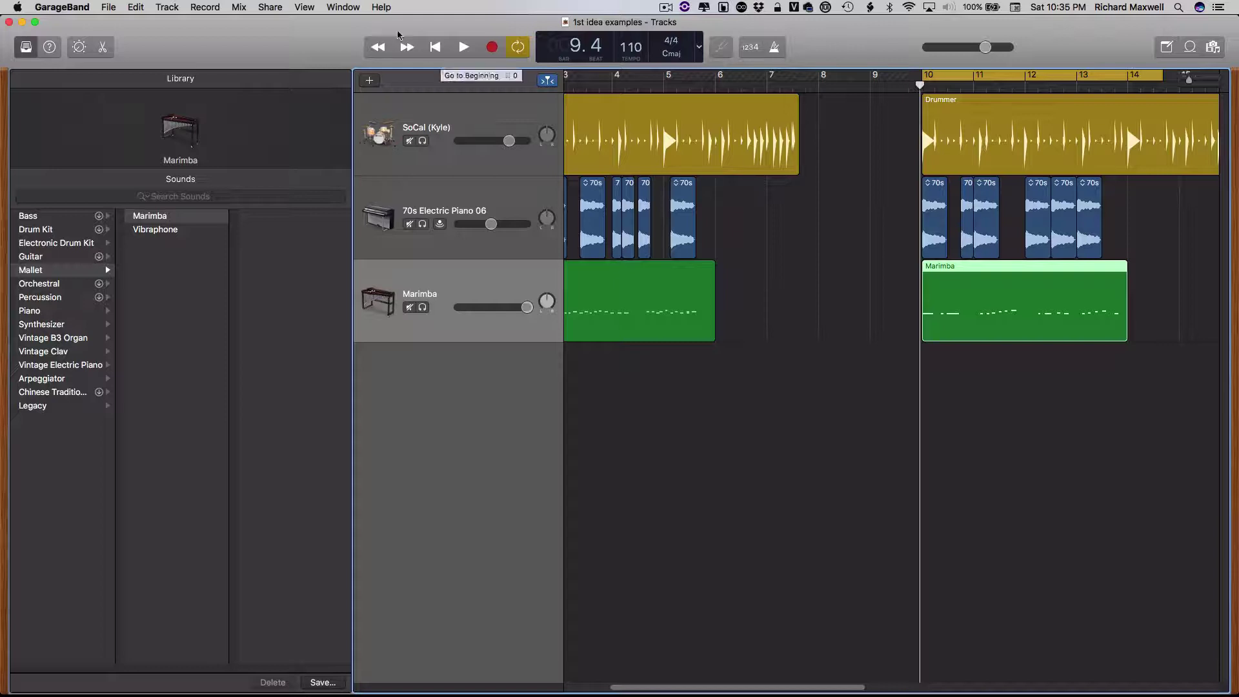
click(110, 7)
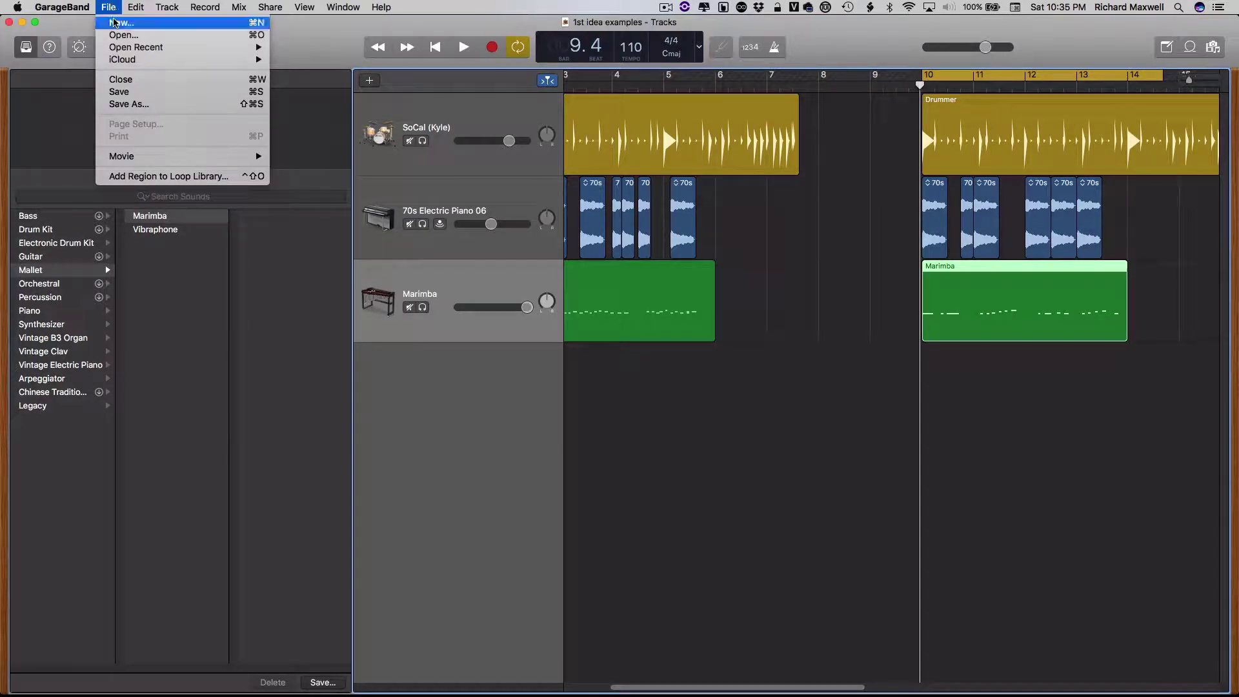
click(116, 26)
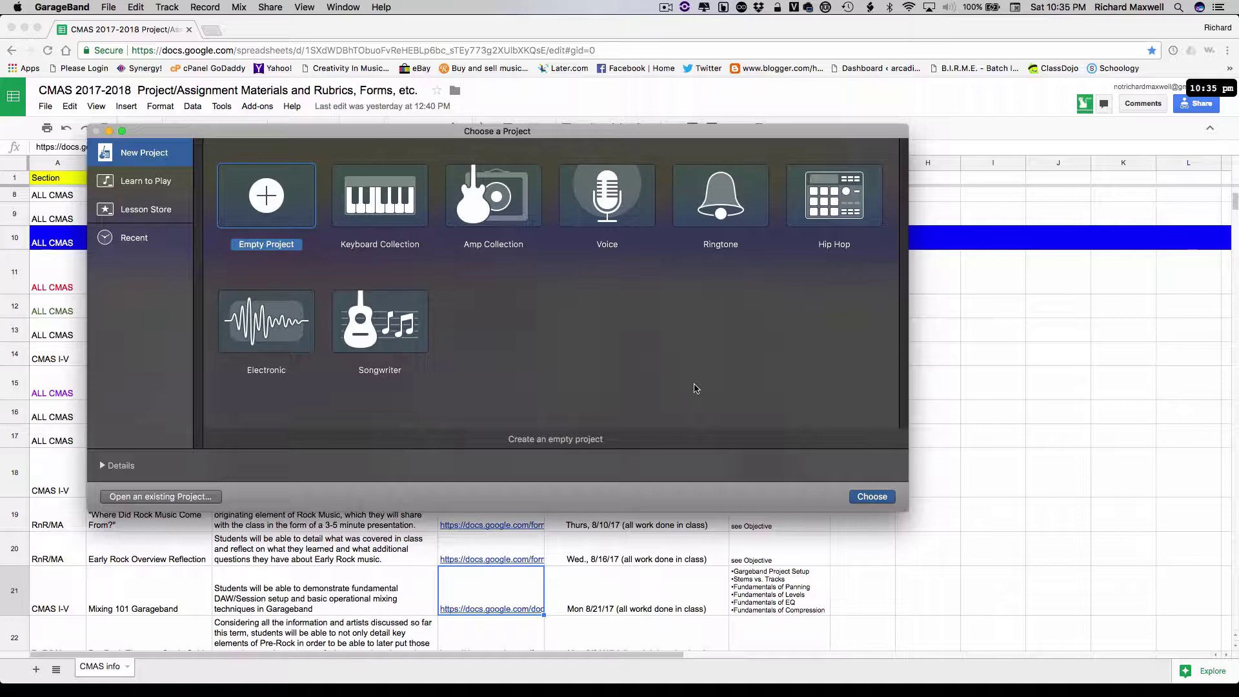
click(864, 497)
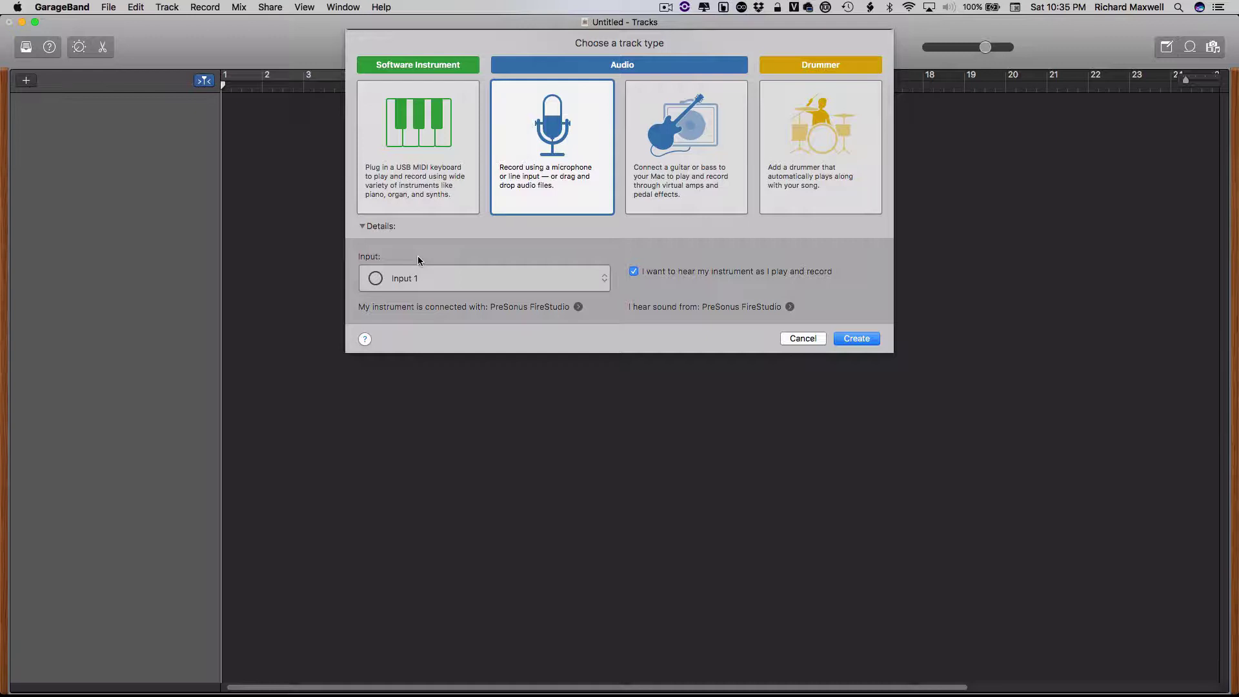
click(416, 117)
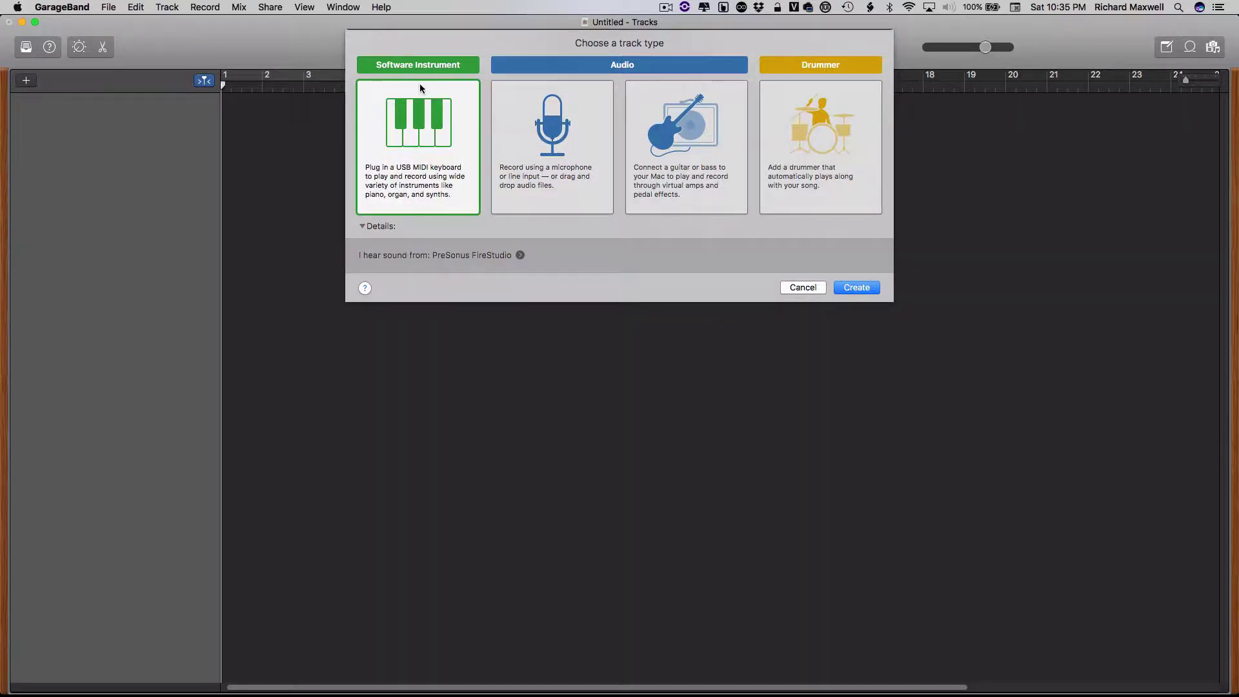
click(857, 288)
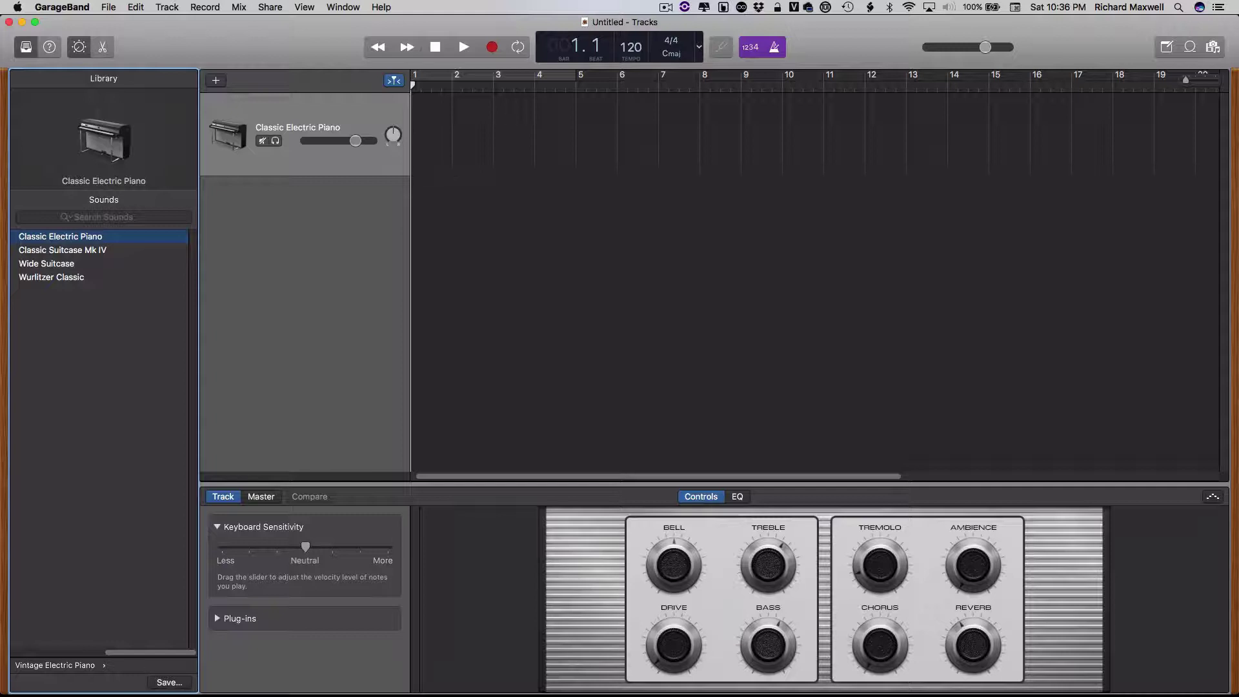
click(109, 7)
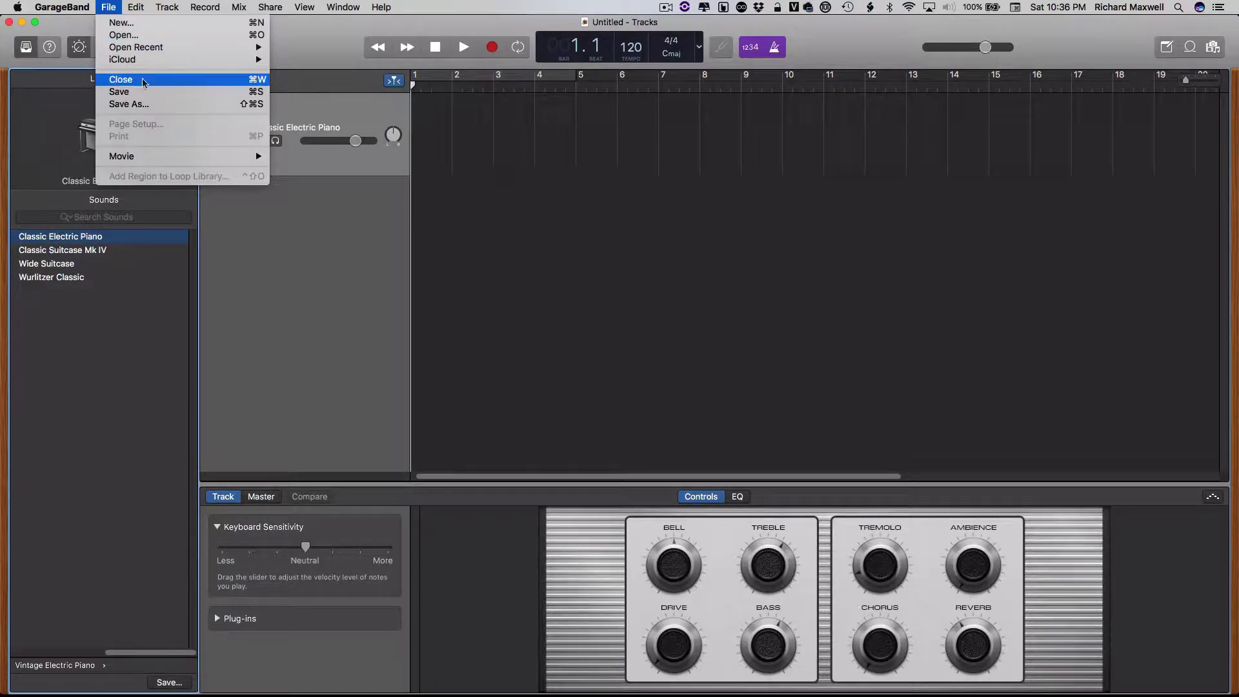
click(152, 97)
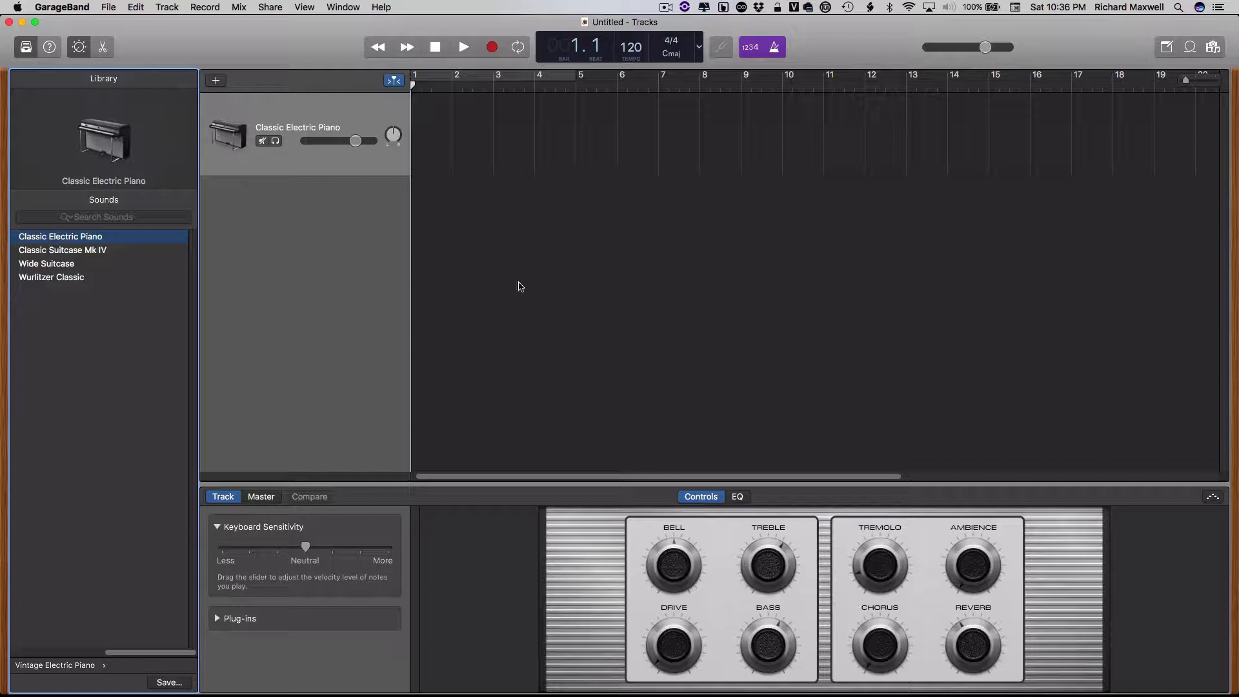
Switch to Finder and open the "MIXING 101 JulietsRescue_Heartbeats" folder in Downloads
key(super+Tab)
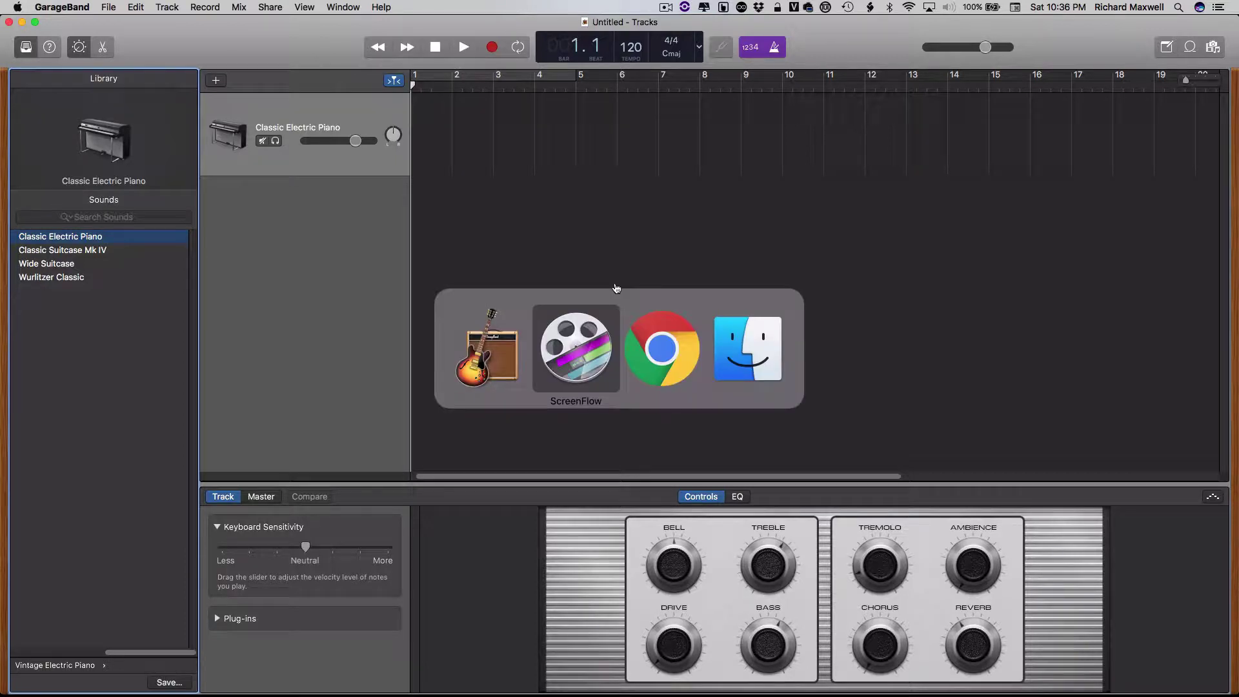
key(super+Tab)
key(super+Tab)
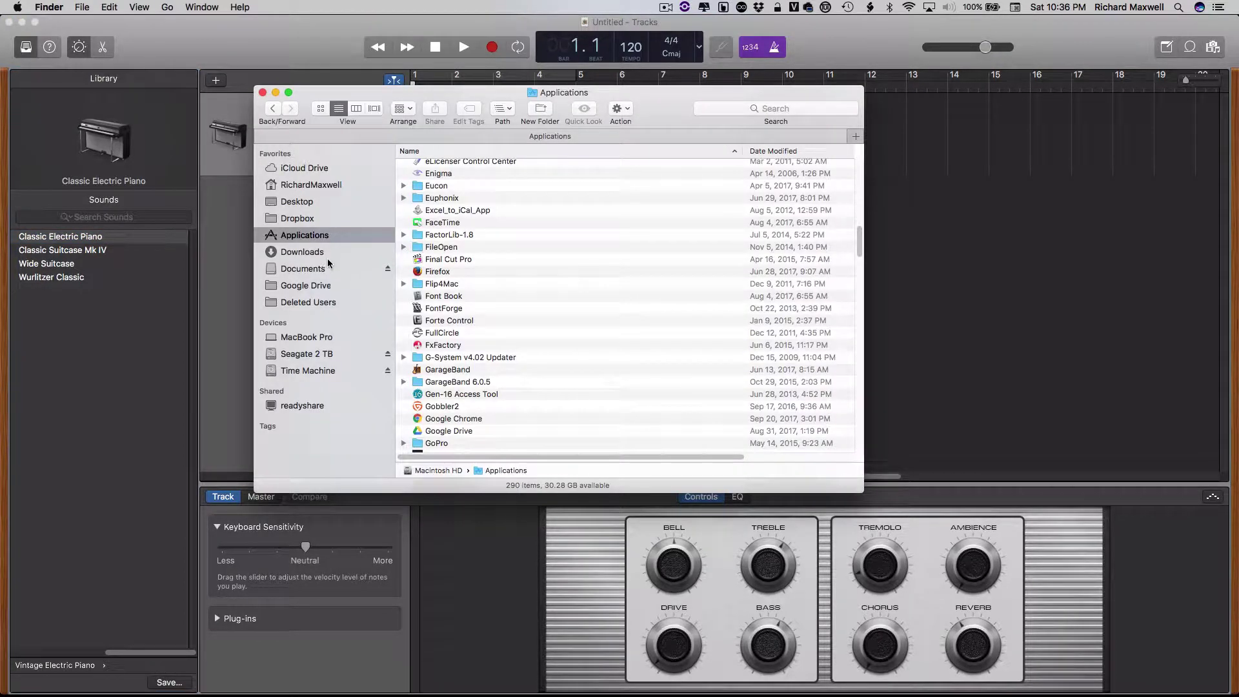
click(315, 251)
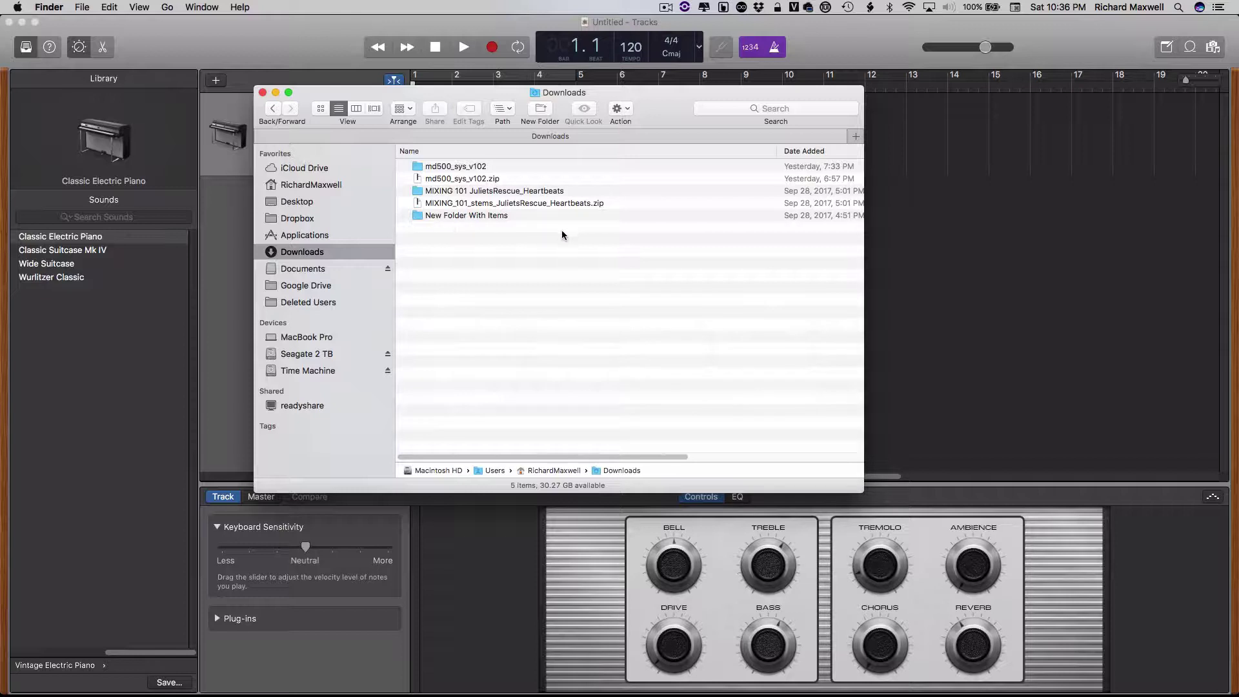
double_click(495, 192)
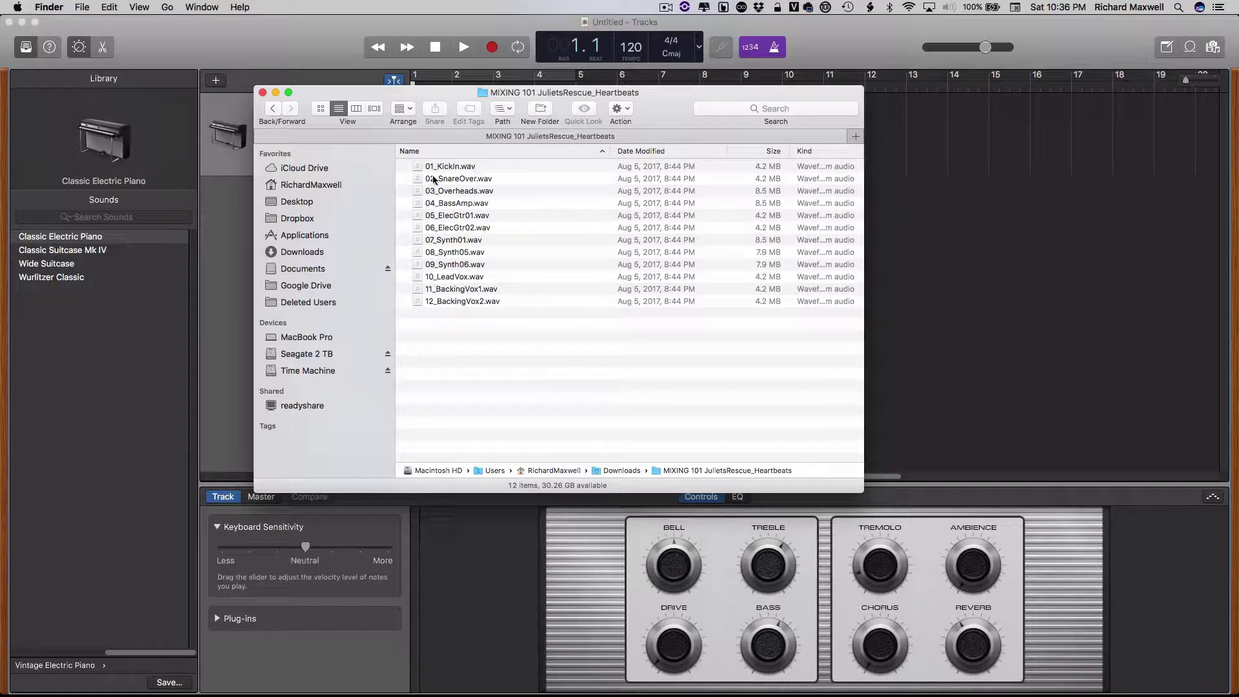
Return to GarageBand and review the output device choices in the Audio/MIDI preferences, keeping PreSonus FireStudio
click(237, 287)
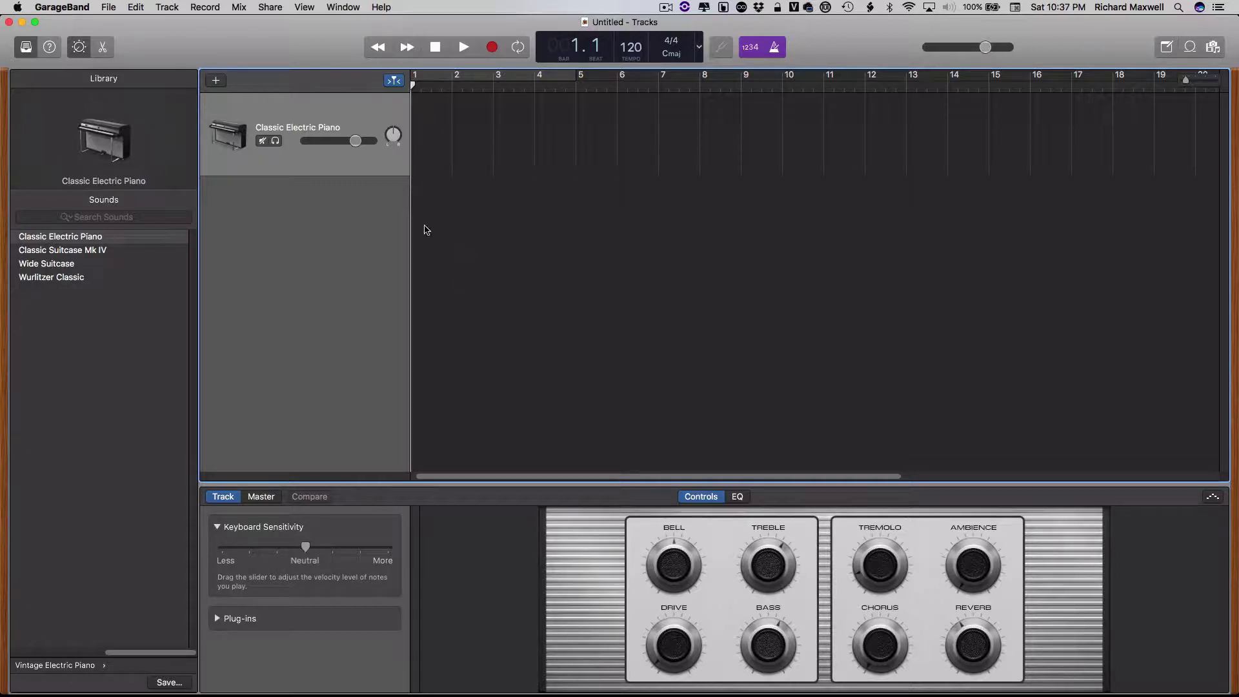
click(75, 8)
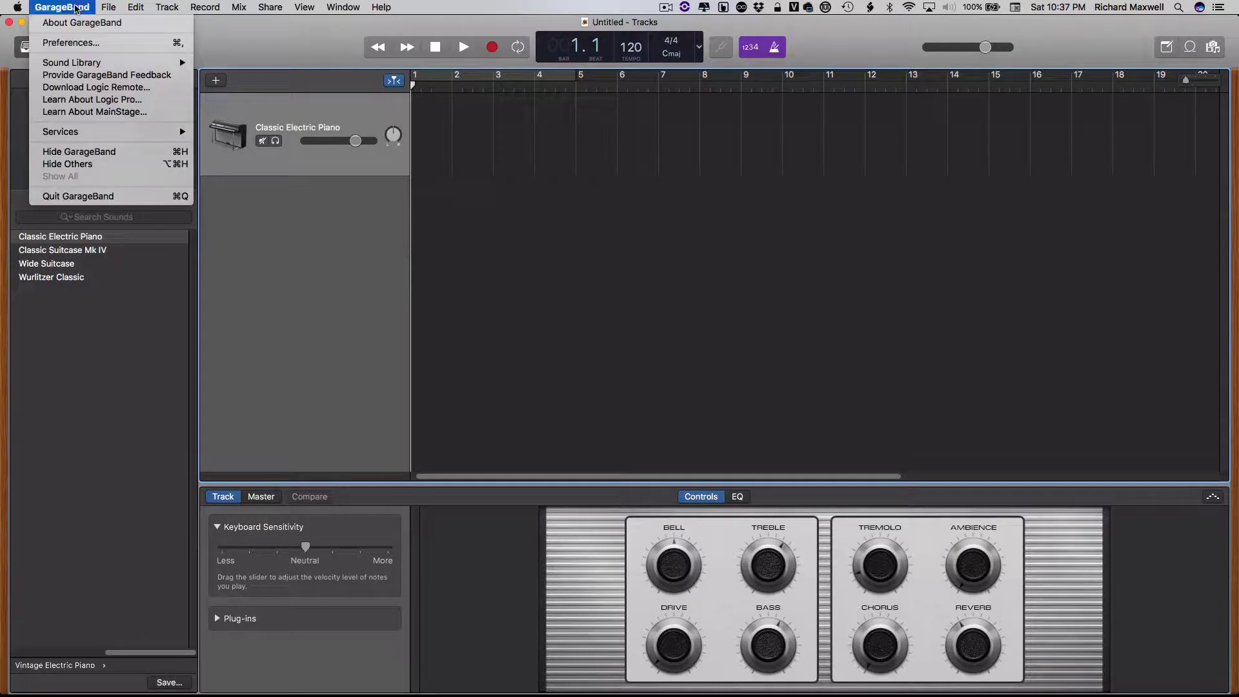
click(80, 43)
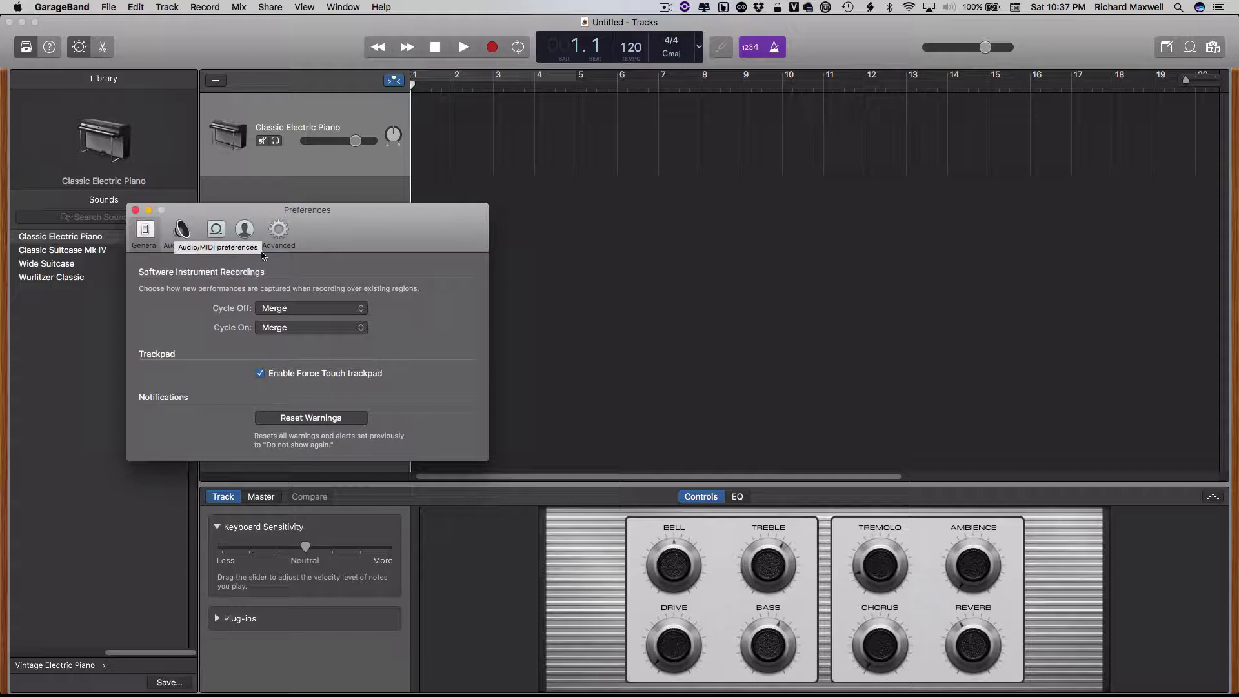
click(189, 238)
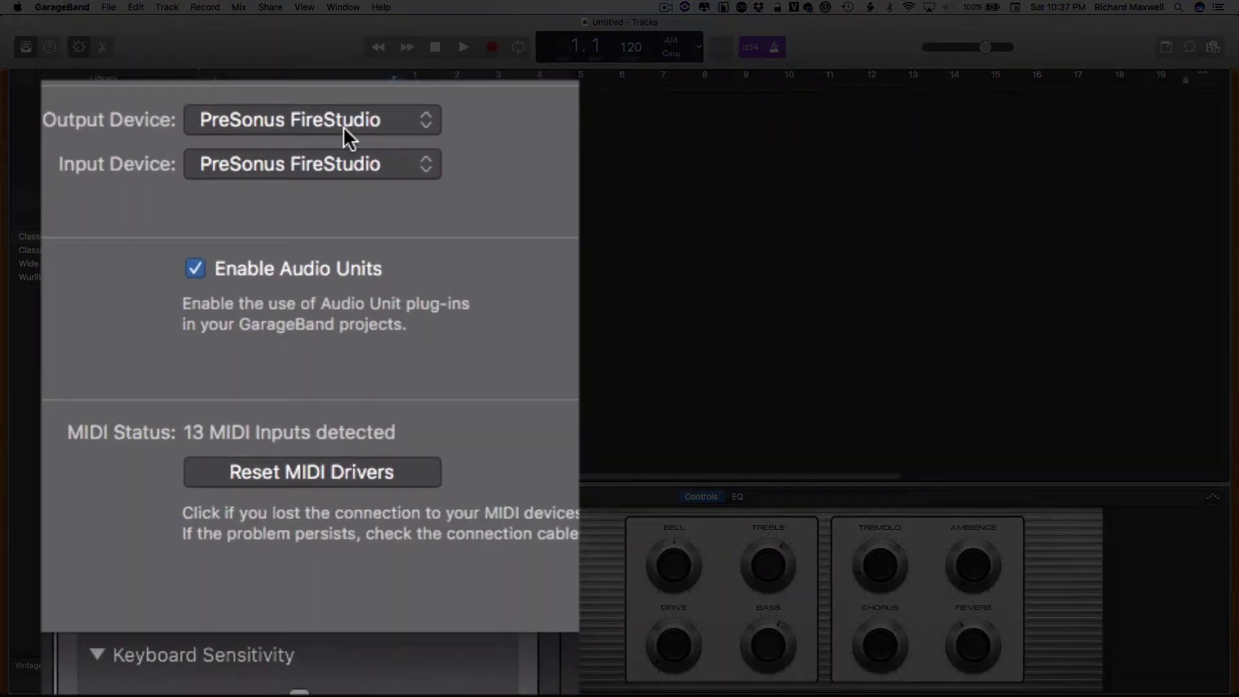
click(343, 127)
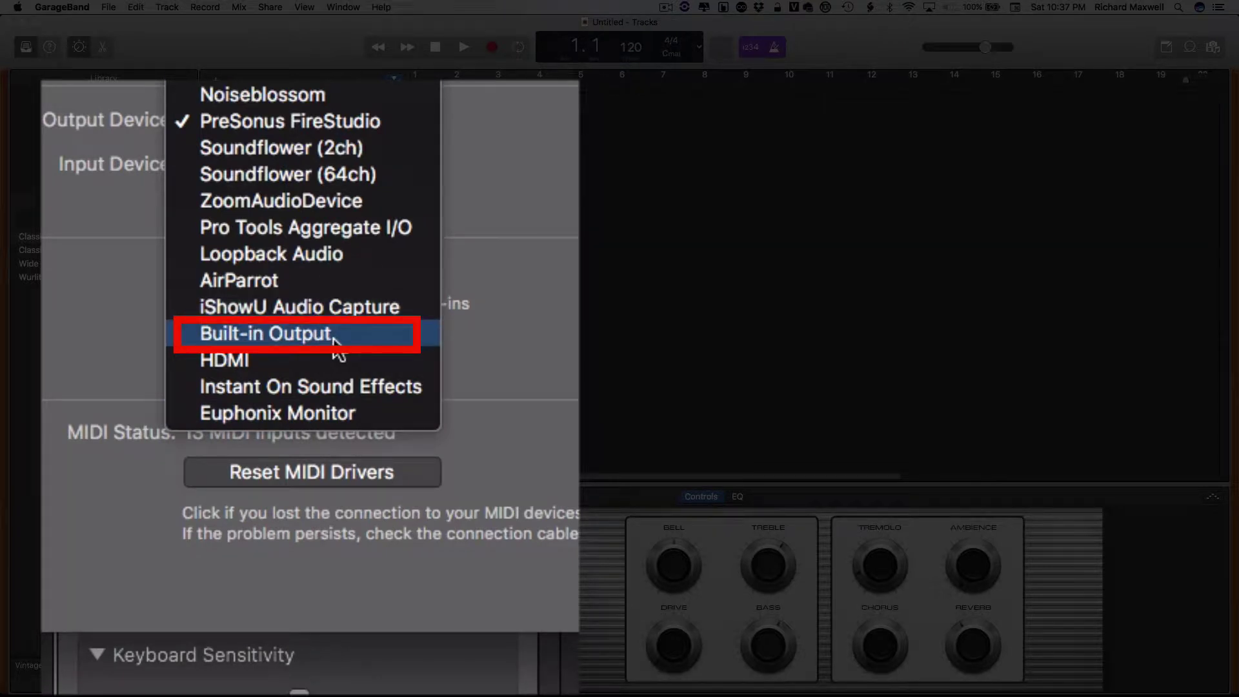
click(388, 121)
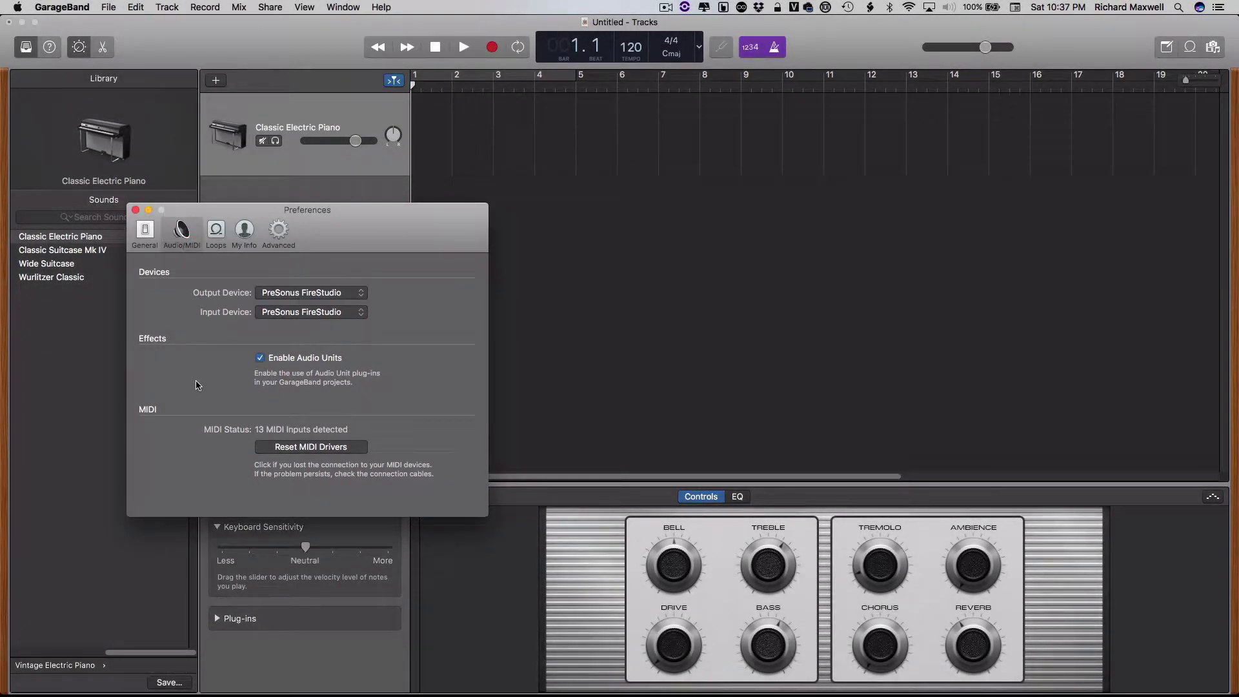
Review the input device choices, keeping PreSonus FireStudio, and close the preferences
click(288, 316)
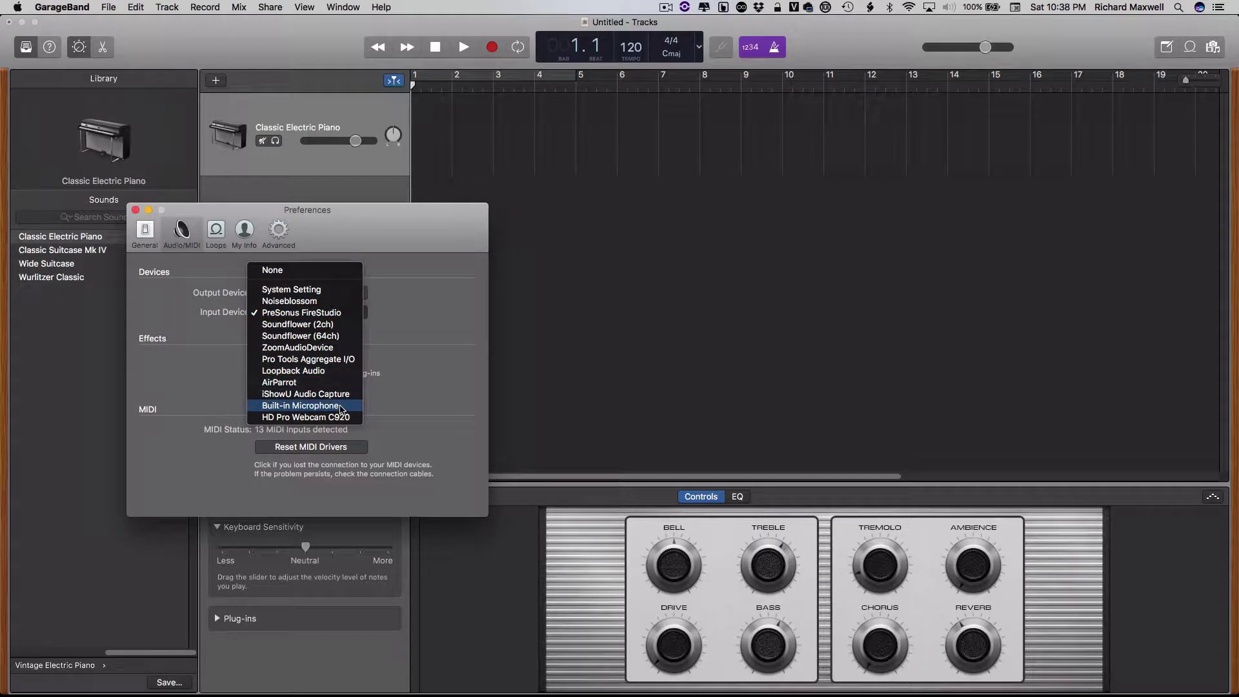
click(429, 286)
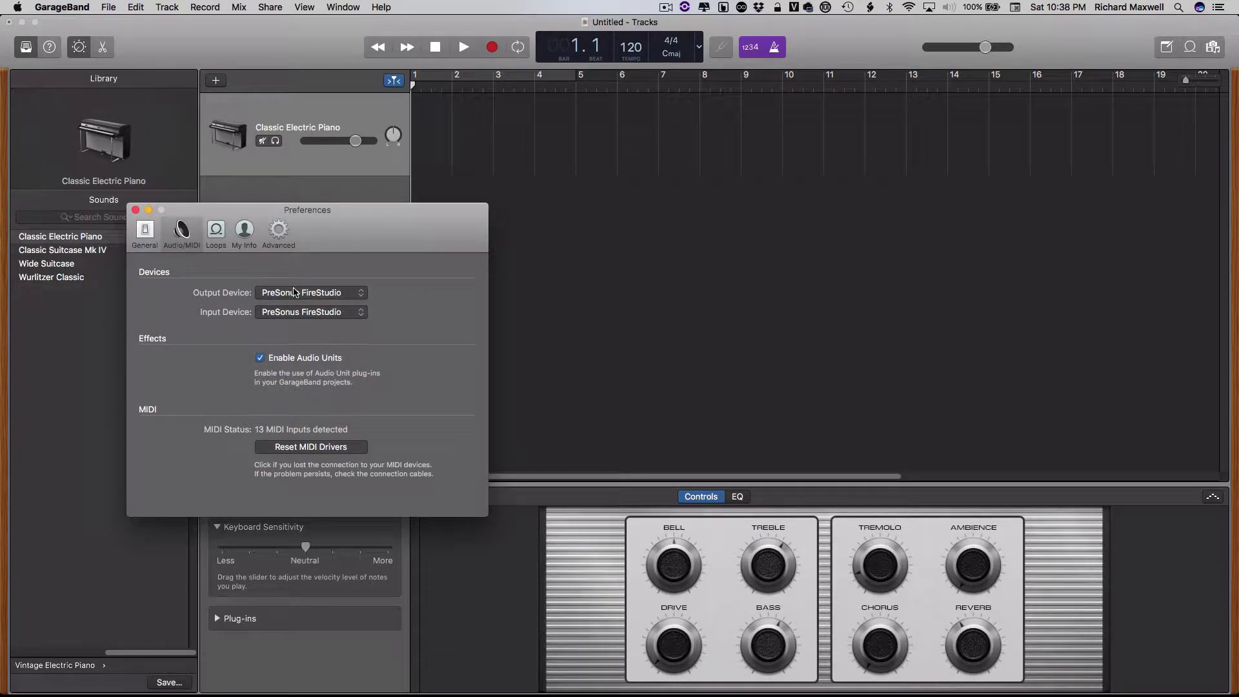
click(136, 211)
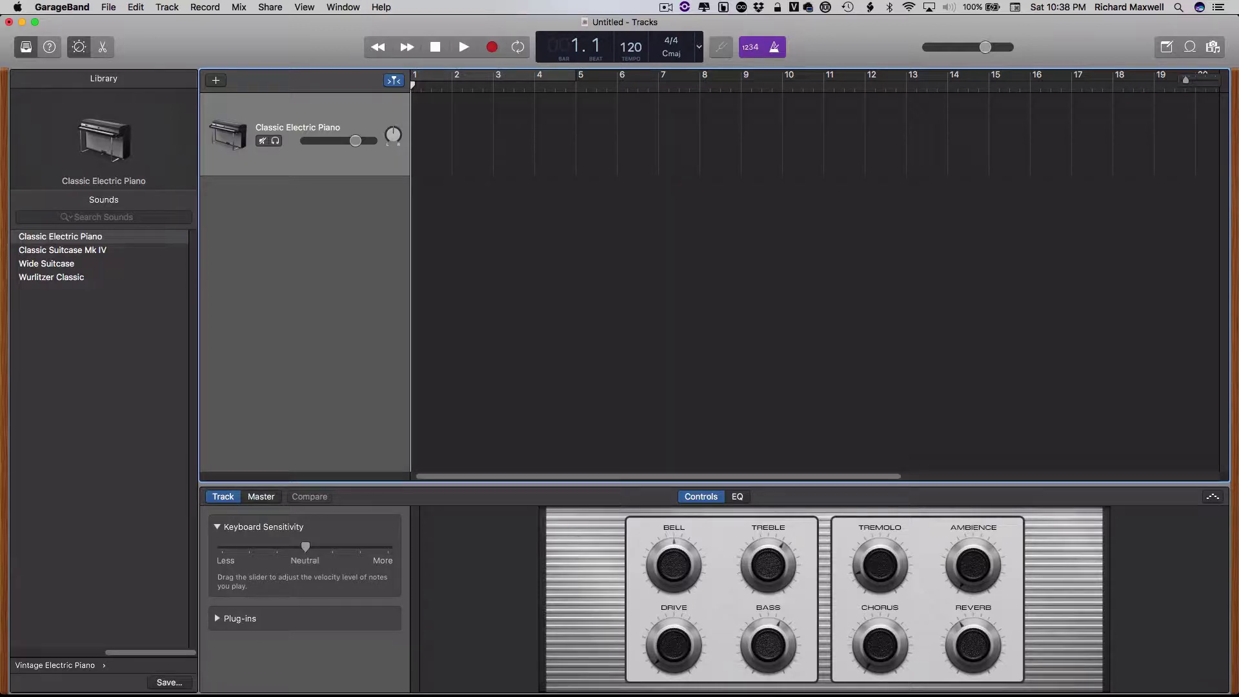
Import all 12 WAV stems from the Finder folder as separate tracks below the Classic Electric Piano track, starting at bar 5
key(cmd+Tab)
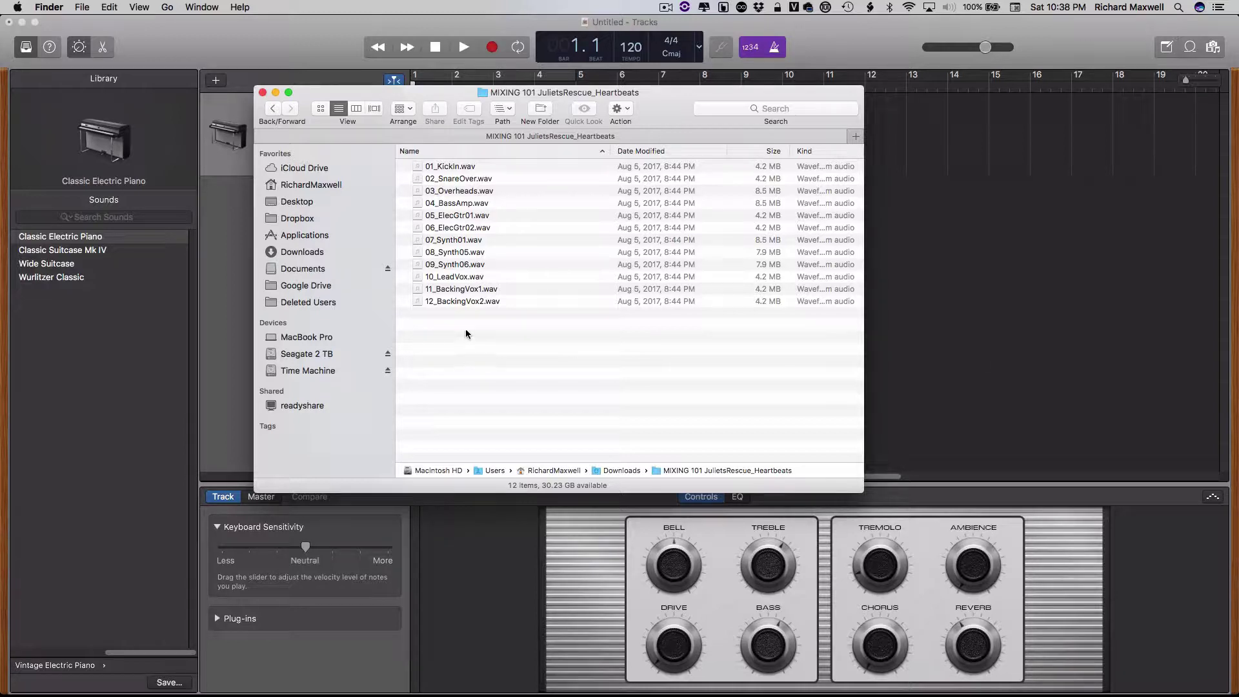
click(462, 300)
drag(460, 294, 513, 218)
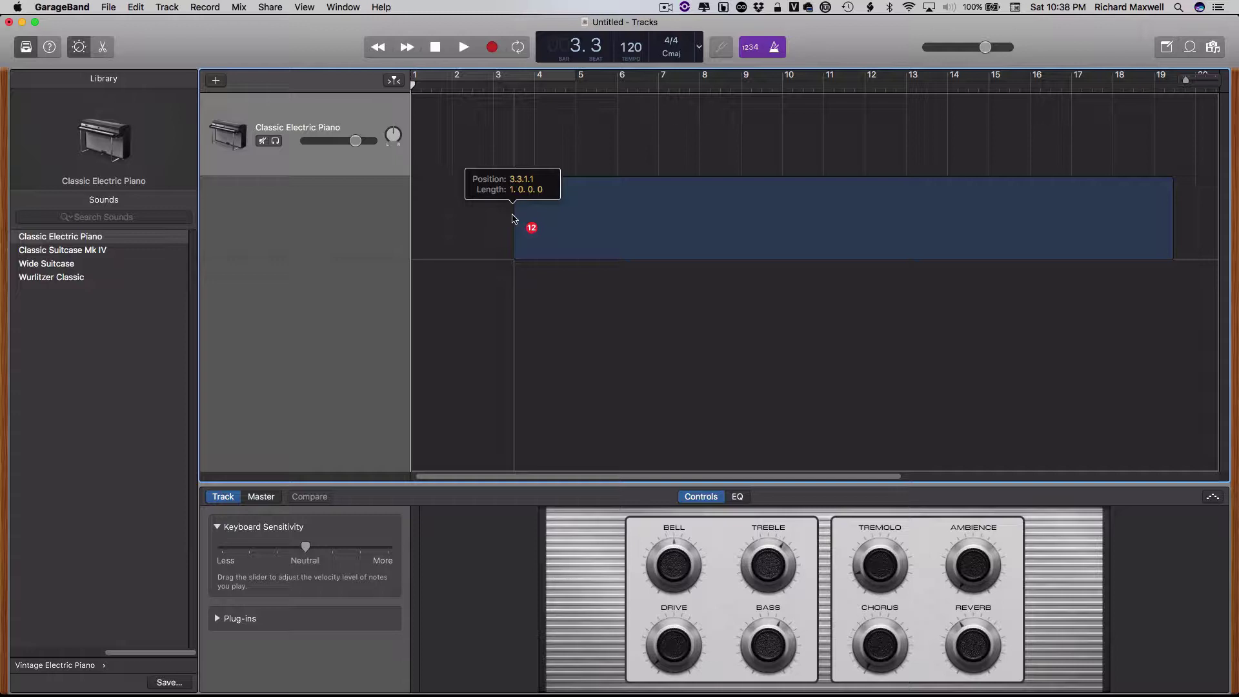
drag(512, 217, 579, 228)
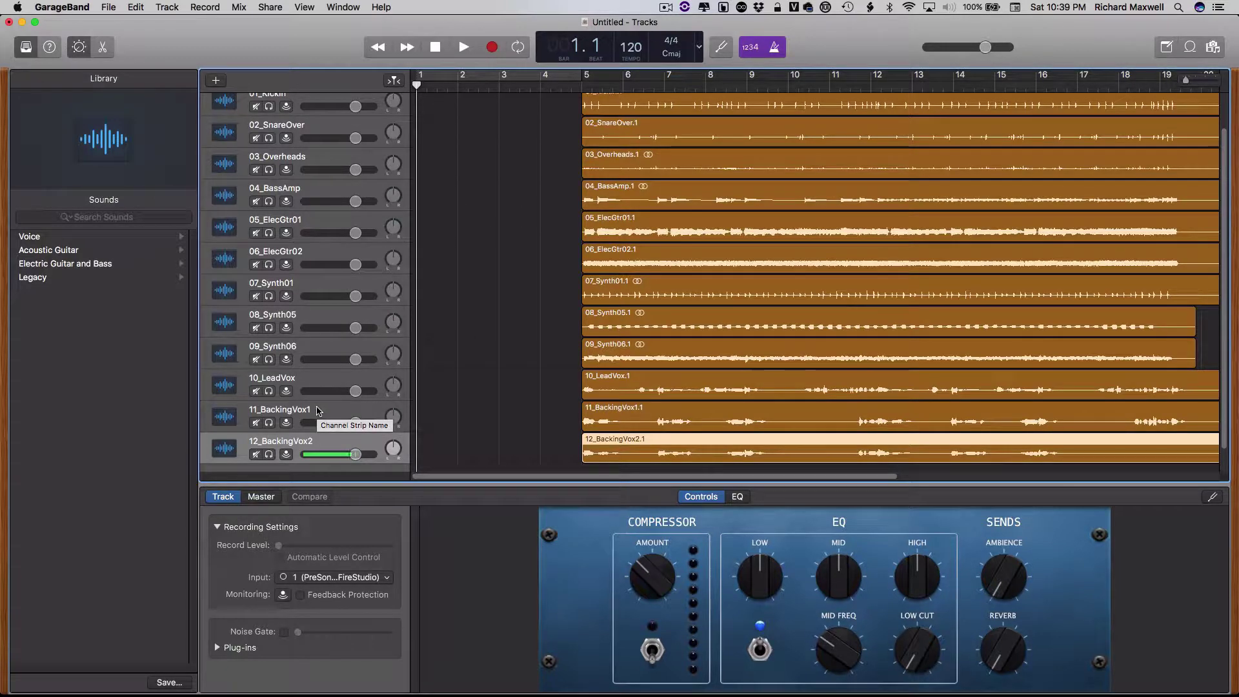
Move the 01_KickIn and 02_SnareOver regions to start at bar 1
scroll(316, 411, up, 2)
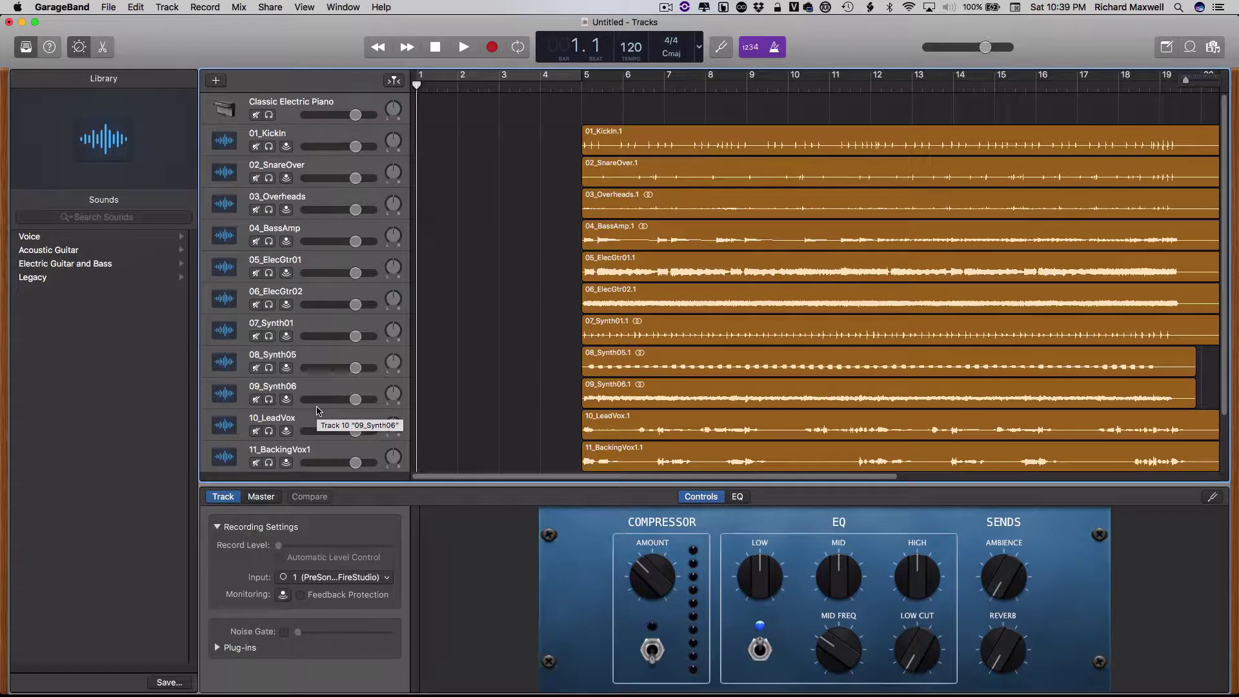
scroll(316, 411, down, 3)
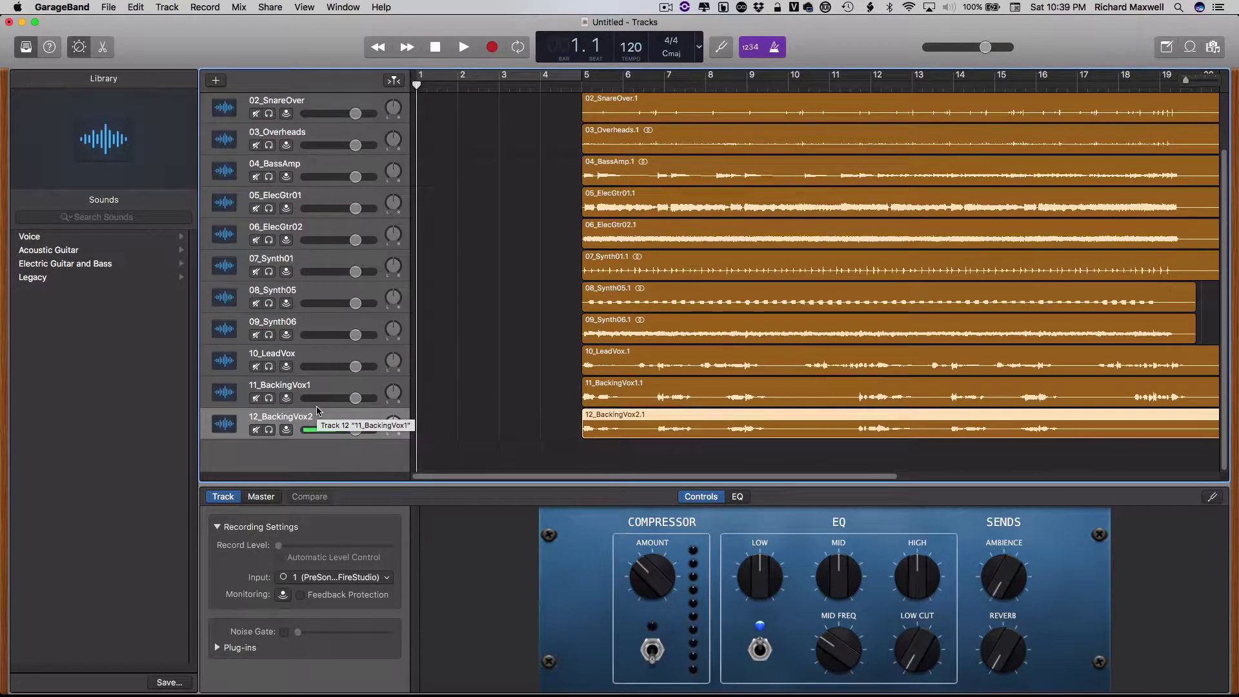
scroll(316, 411, up, 3)
scroll(316, 411, down, 3)
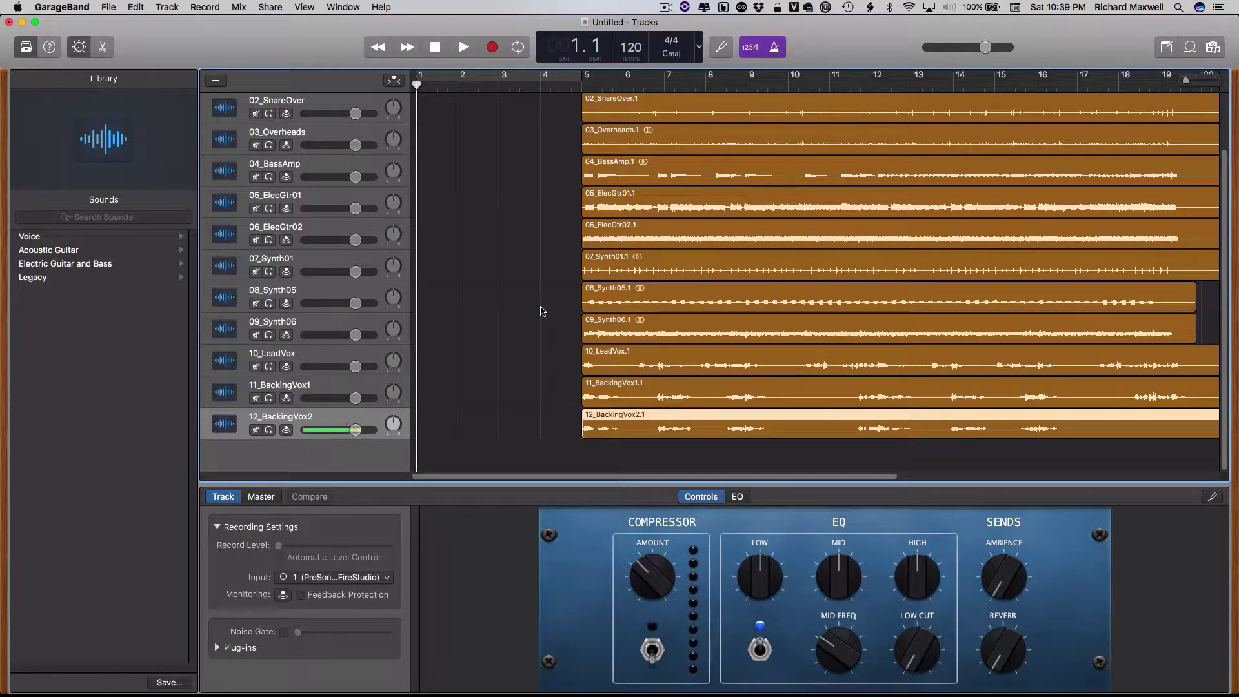
scroll(542, 311, up, 3)
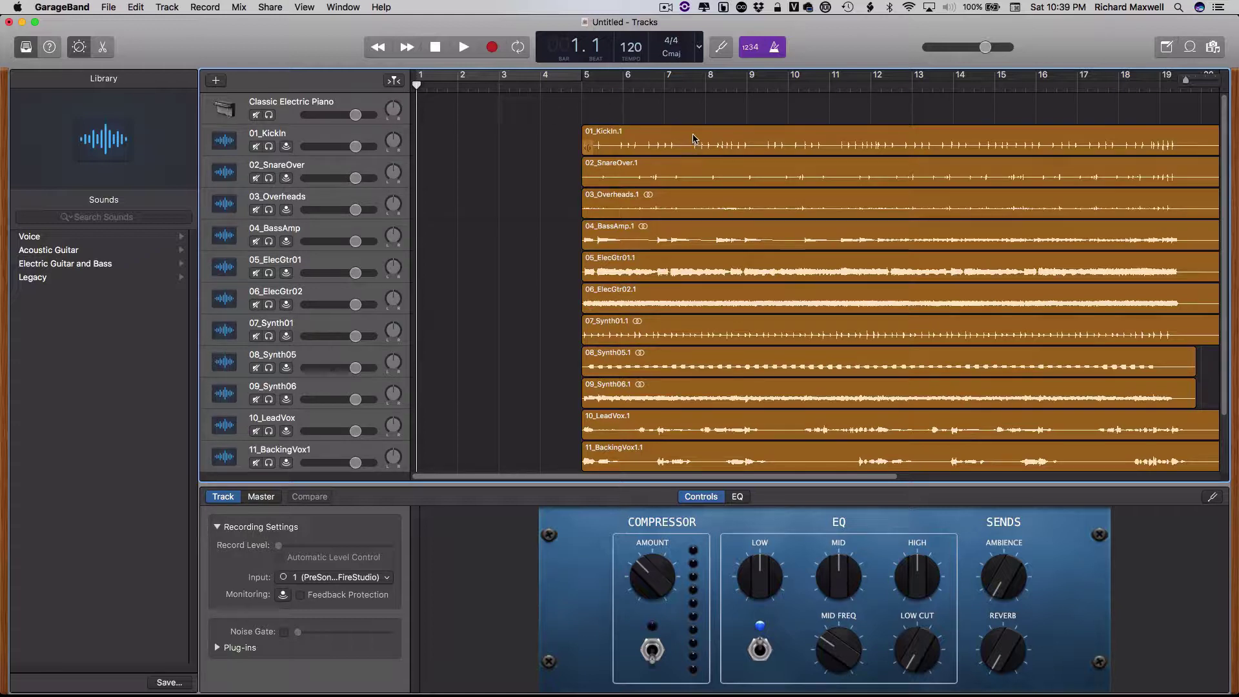
drag(694, 139, 515, 136)
drag(614, 166, 448, 166)
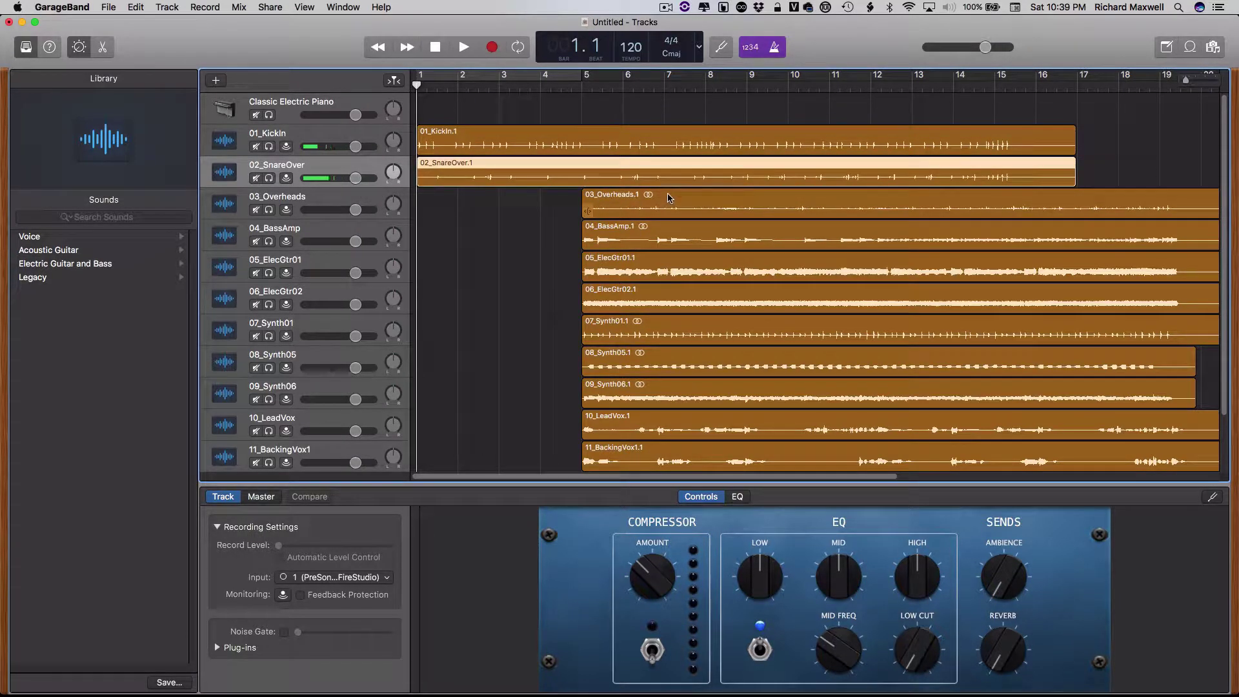
Select the ten regions from 03_Overheads through 12_BackingVox2 and move them together to start at bar 1
click(668, 198)
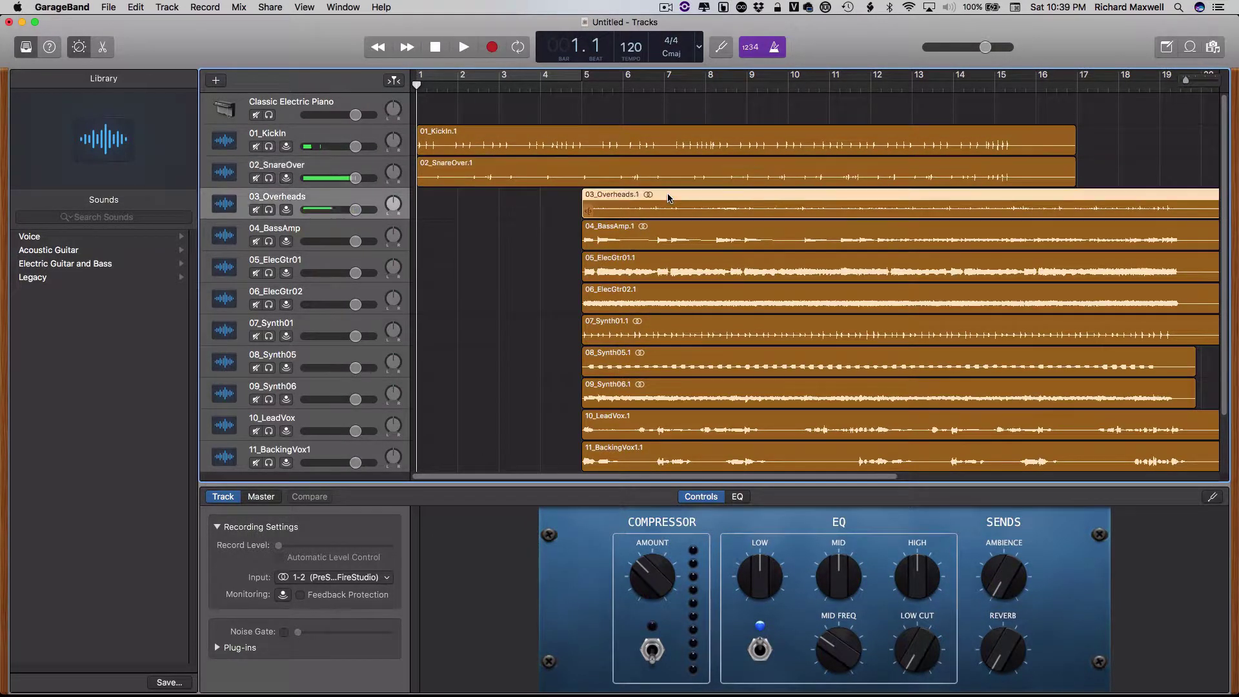
shift+click(691, 232)
shift+click(695, 258)
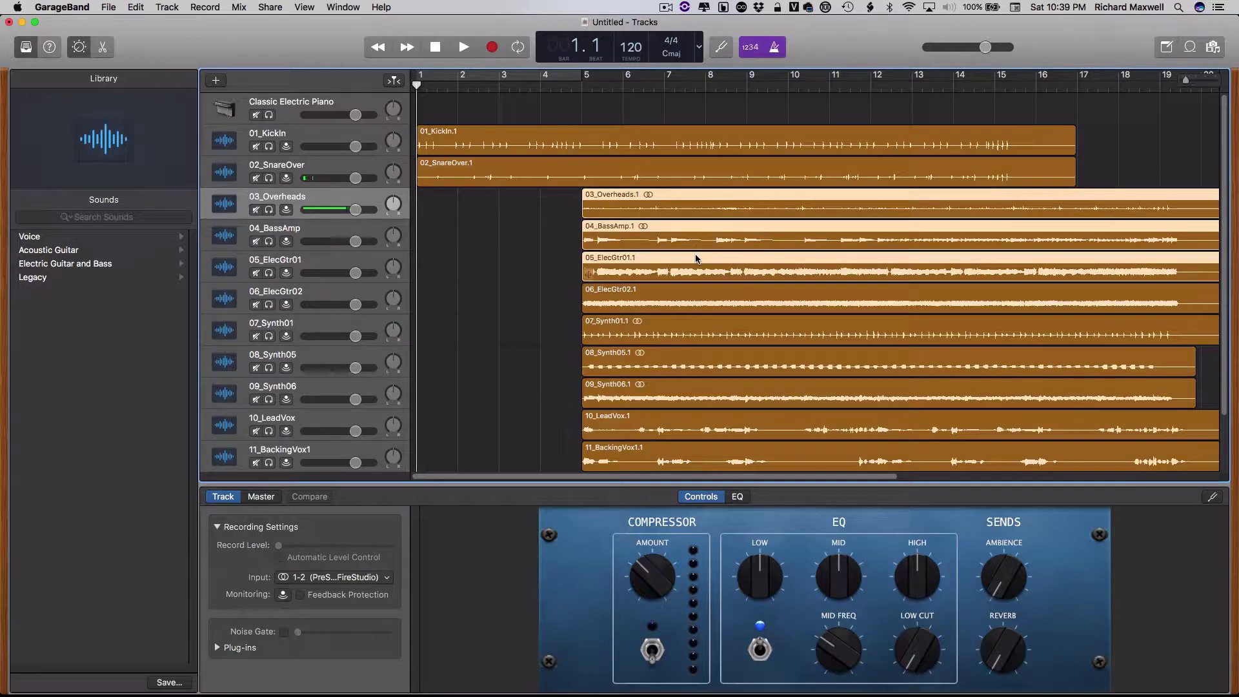
shift+click(691, 288)
shift+click(692, 324)
shift+click(695, 355)
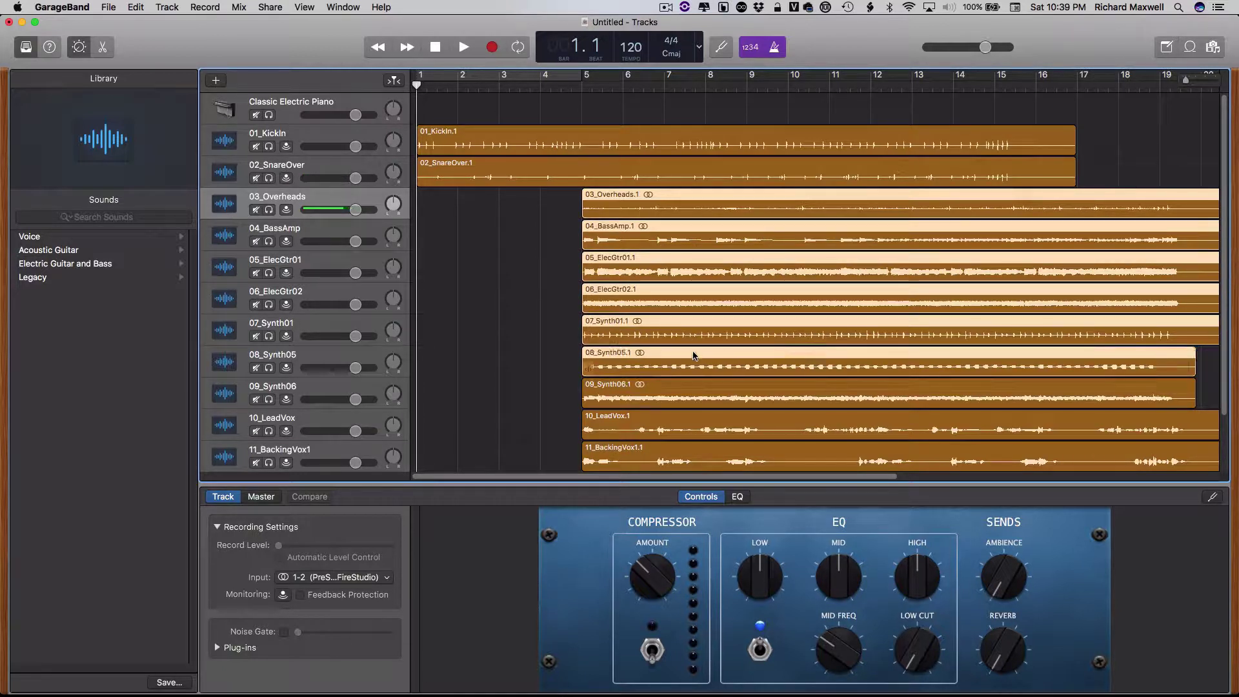
shift+click(695, 387)
shift+click(703, 416)
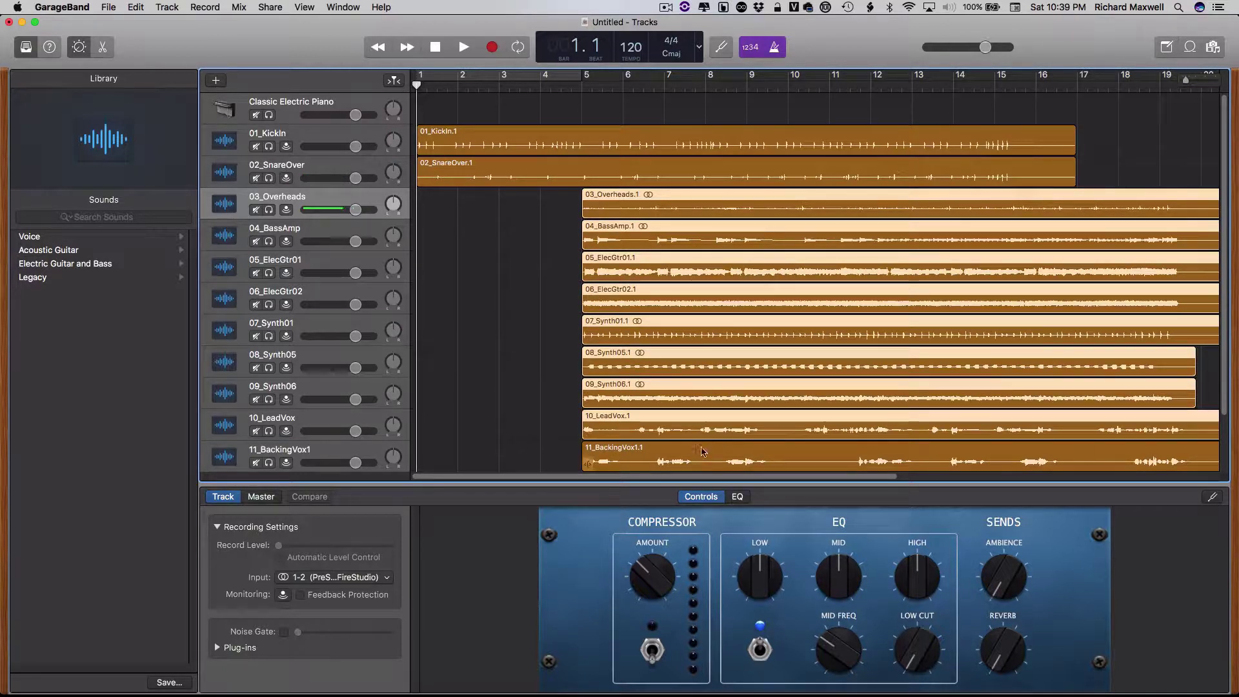
shift+click(702, 453)
scroll(703, 450, down, 2)
scroll(703, 450, down, 1)
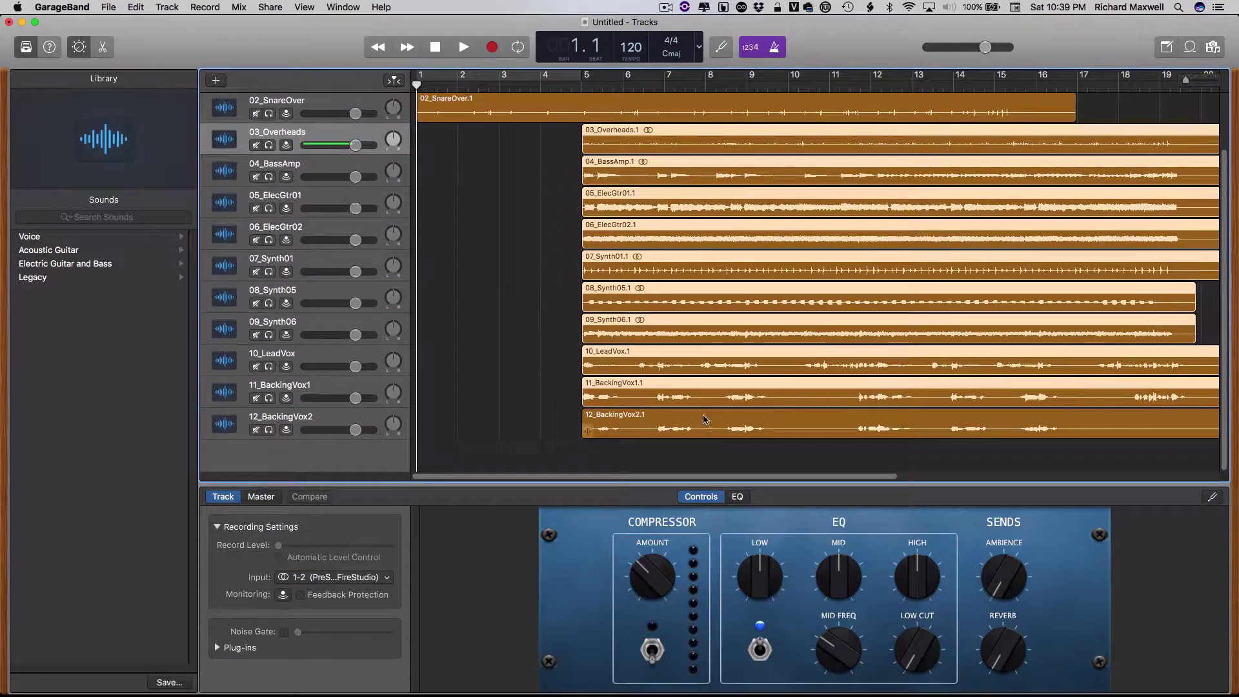
shift+click(704, 425)
drag(643, 420, 478, 460)
scroll(495, 278, up, 3)
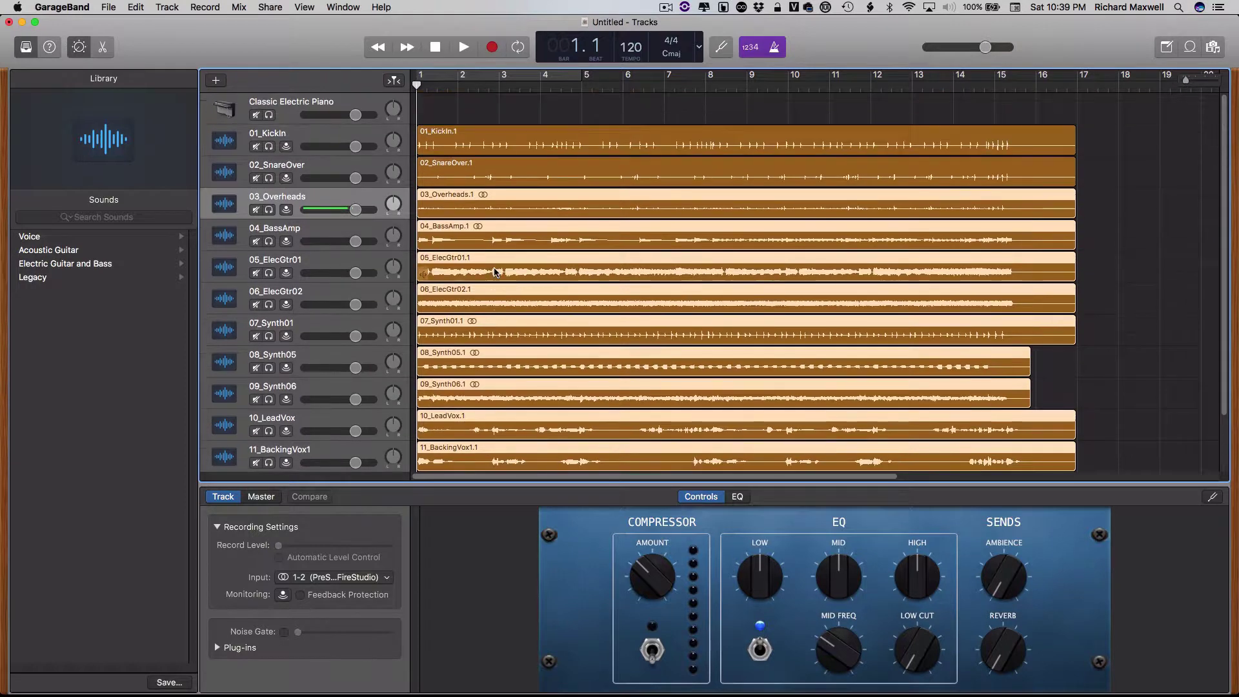
Deselect the moved regions and delete the empty Classic Electric Piano track above 01_KickIn
click(487, 311)
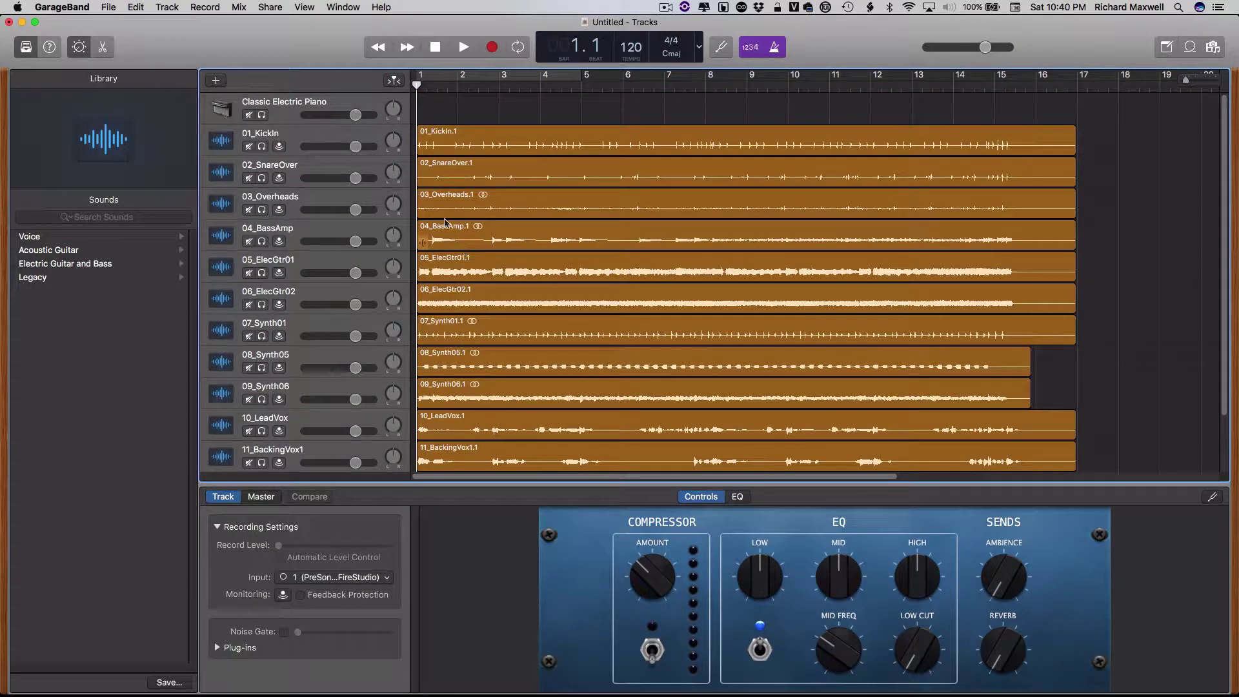
click(282, 116)
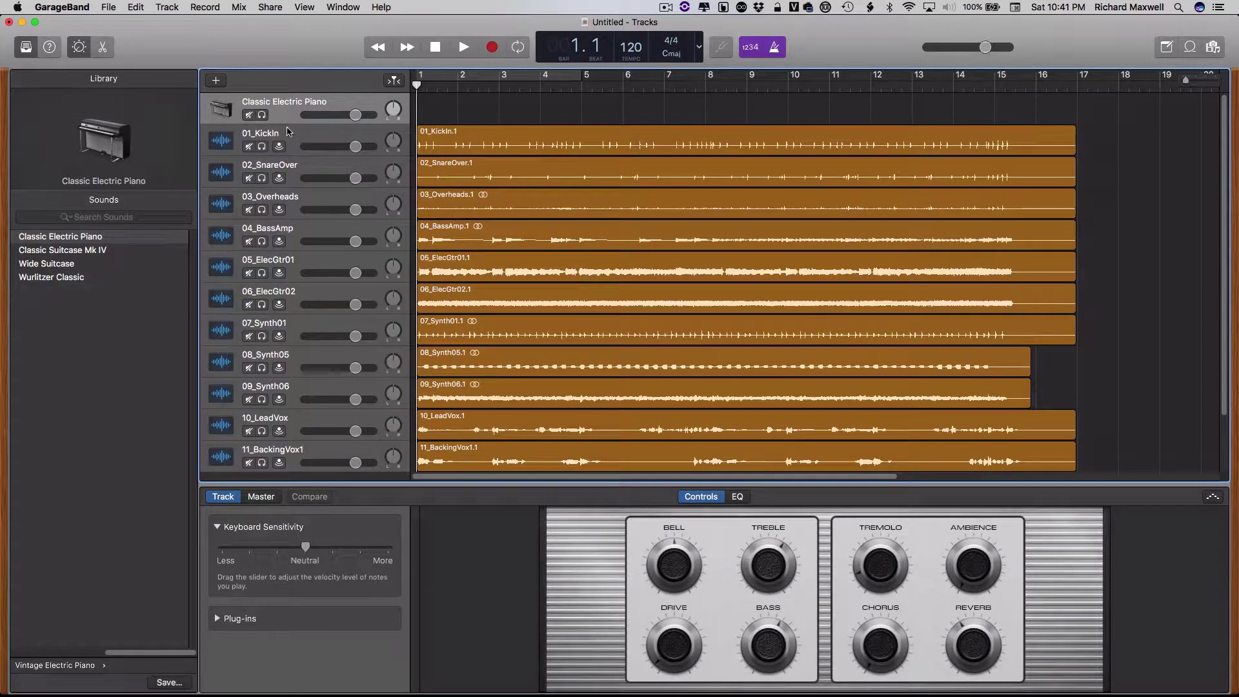
click(290, 127)
click(289, 116)
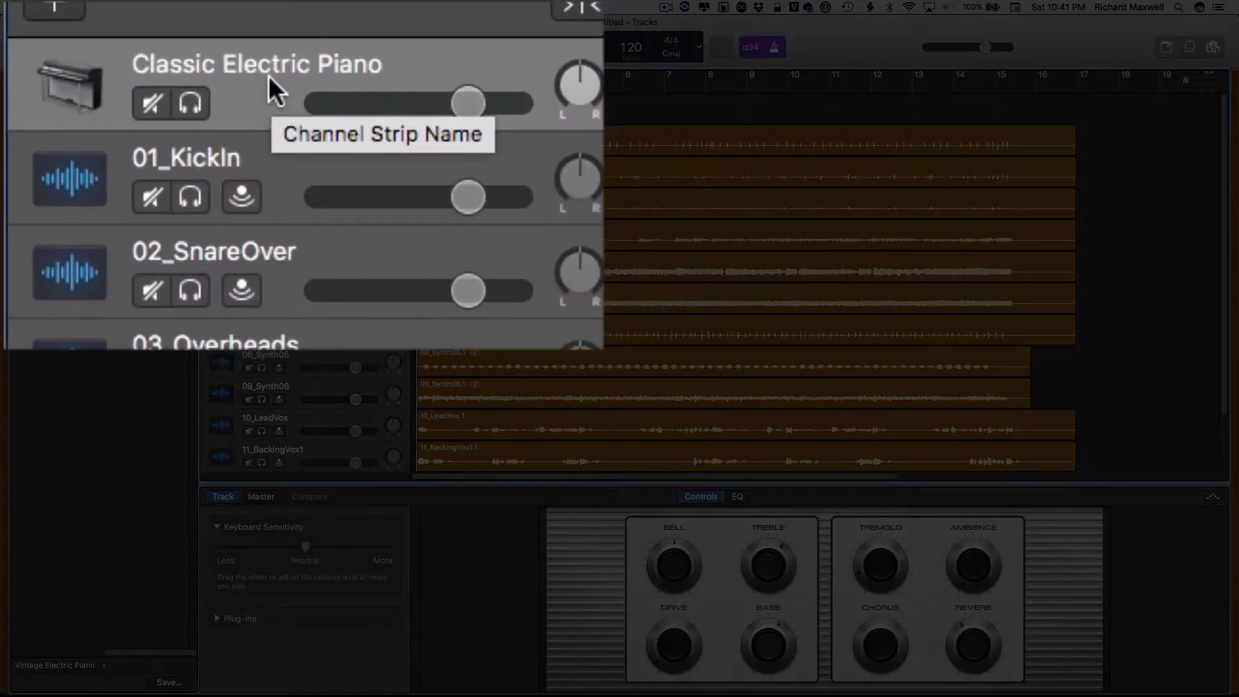
right_click(288, 107)
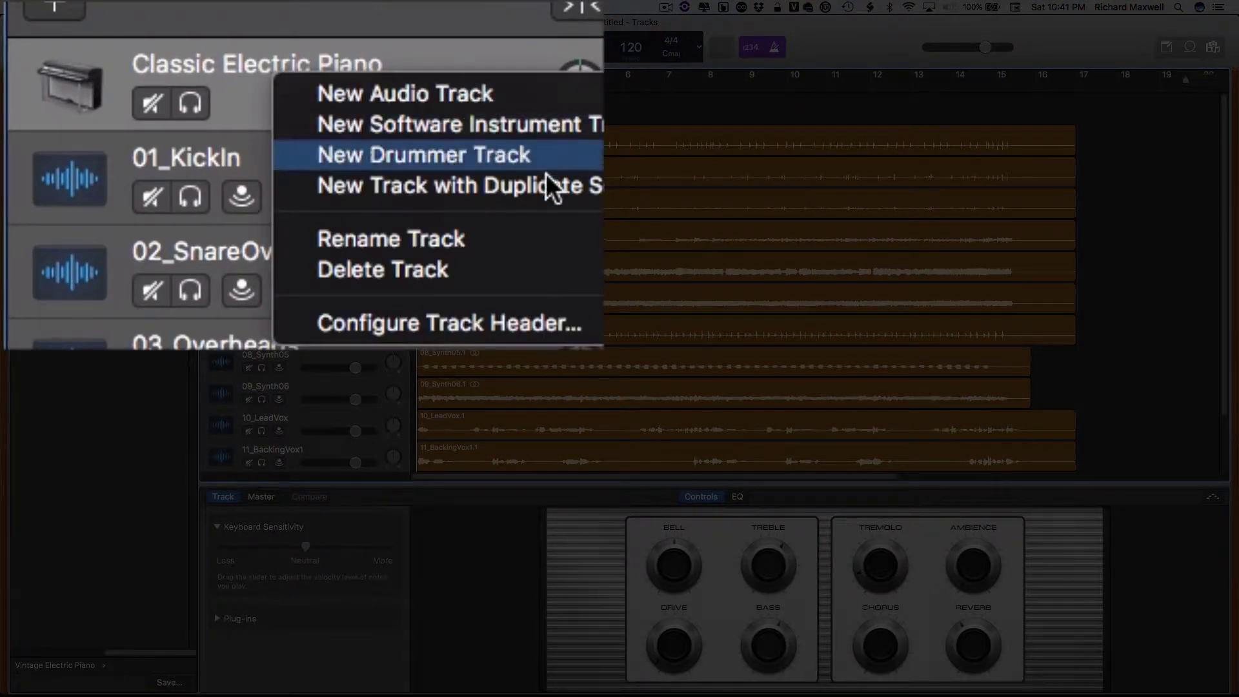
click(383, 269)
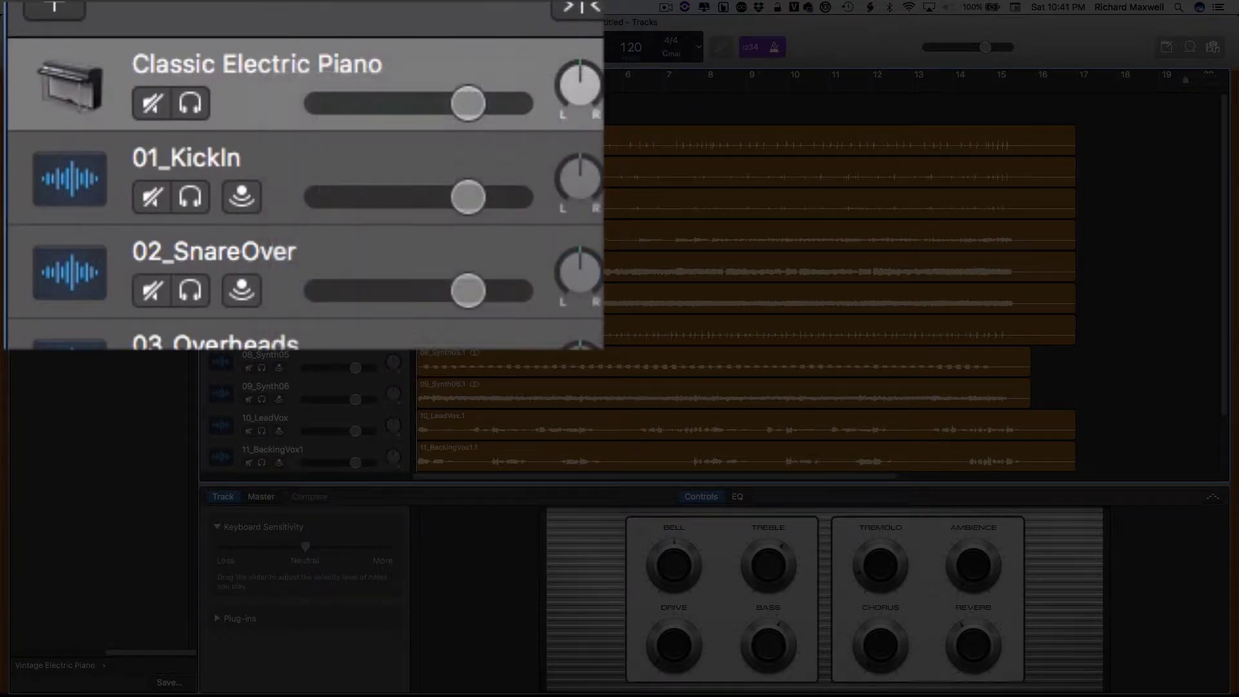
Select the 12_BackingVox2 track and turn off the project's metronome click
click(289, 469)
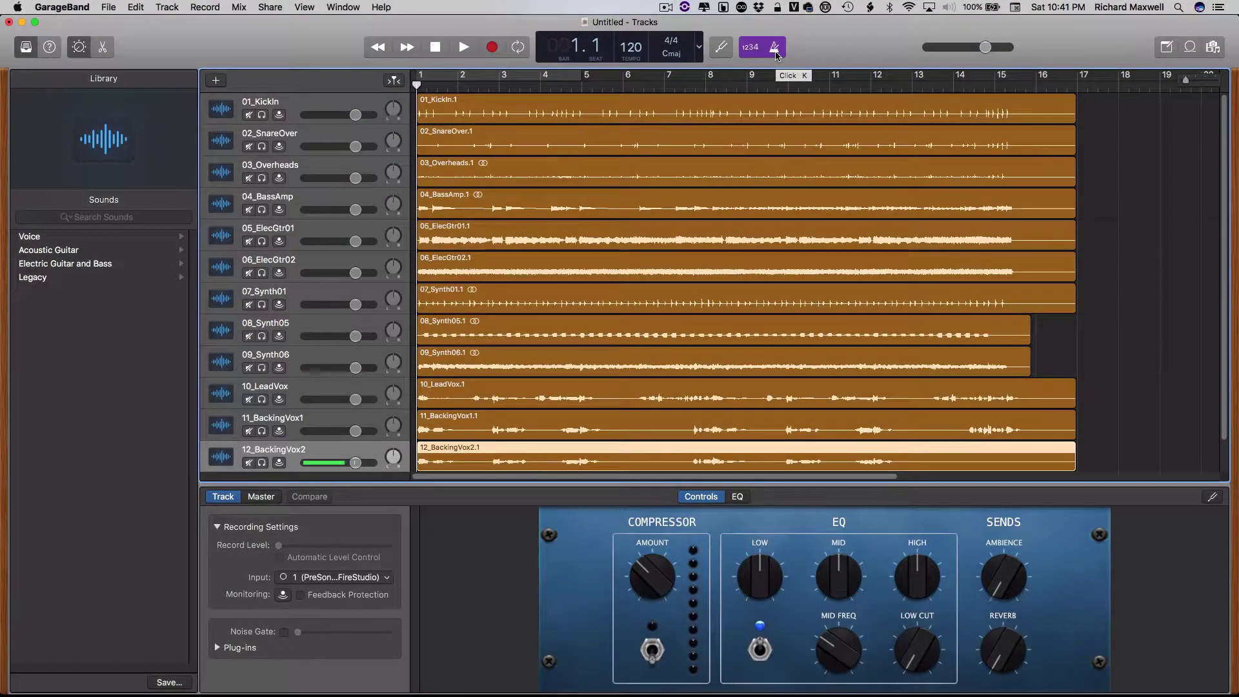
click(775, 48)
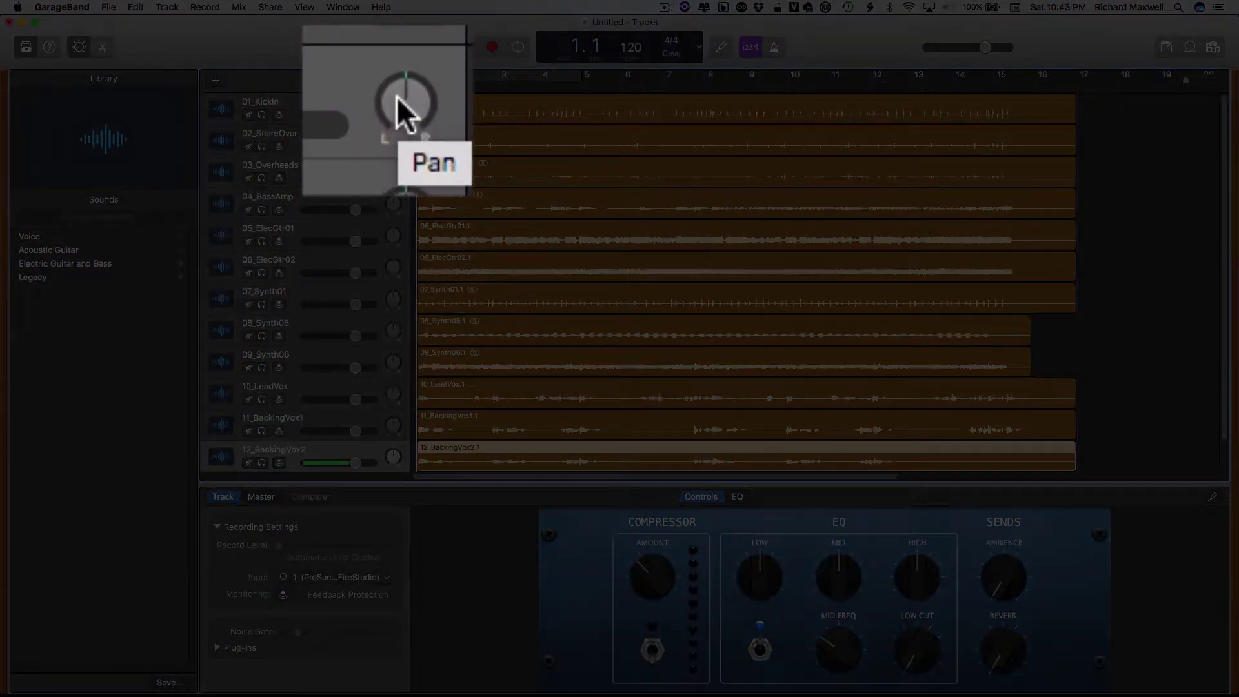
Try out the pan and volume controls of the 01_KickIn track, returning both to their original settings
click(393, 108)
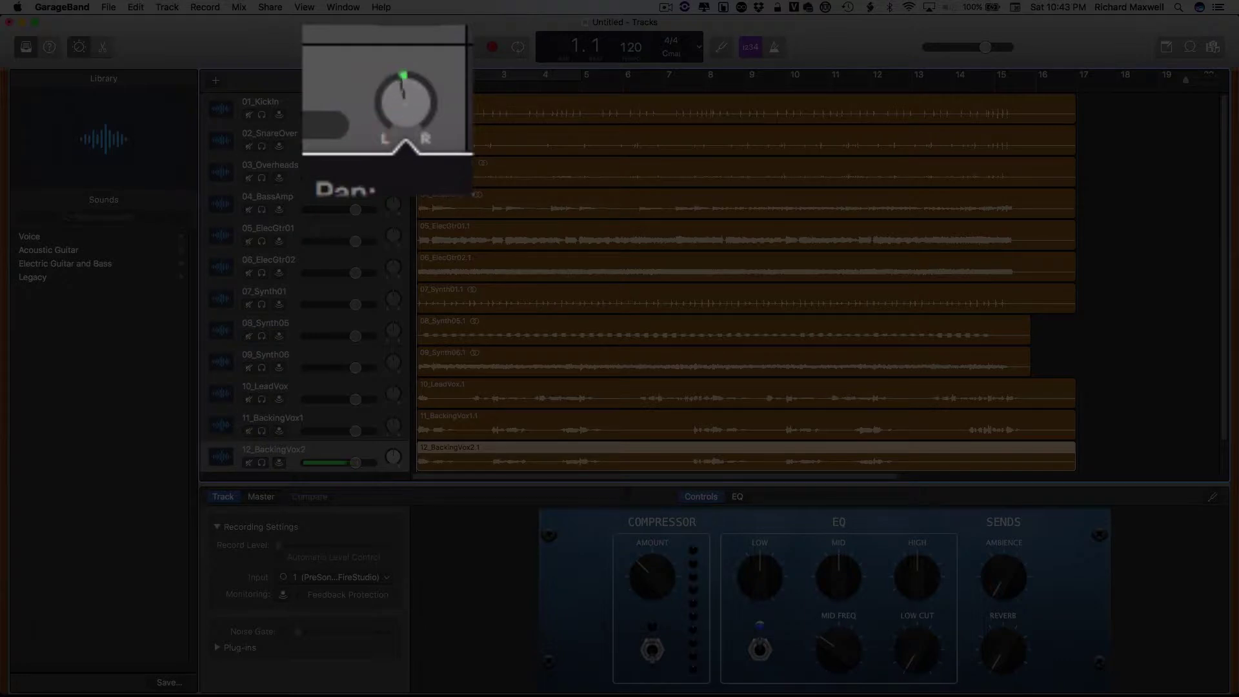
mouse_move(393, 108)
mouse_down()
mouse_move(393, 83)
mouse_move(393, 109)
mouse_up()
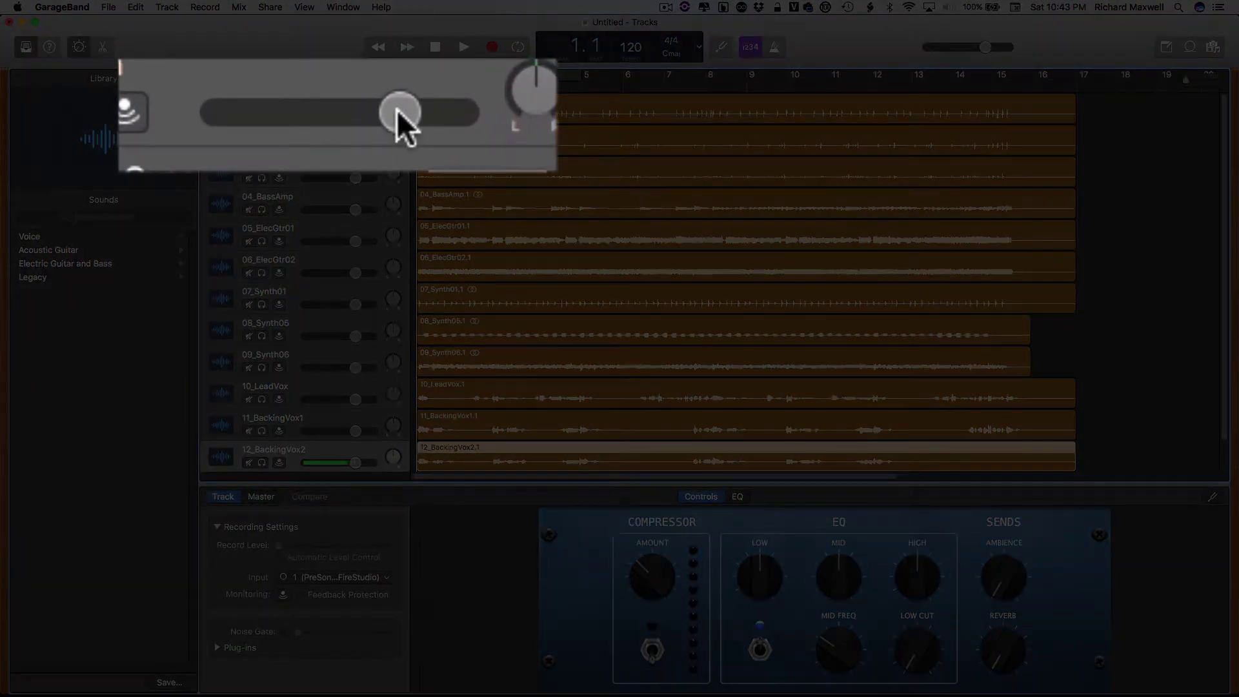
mouse_move(356, 114)
mouse_down()
mouse_move(327, 114)
mouse_move(356, 114)
mouse_up()
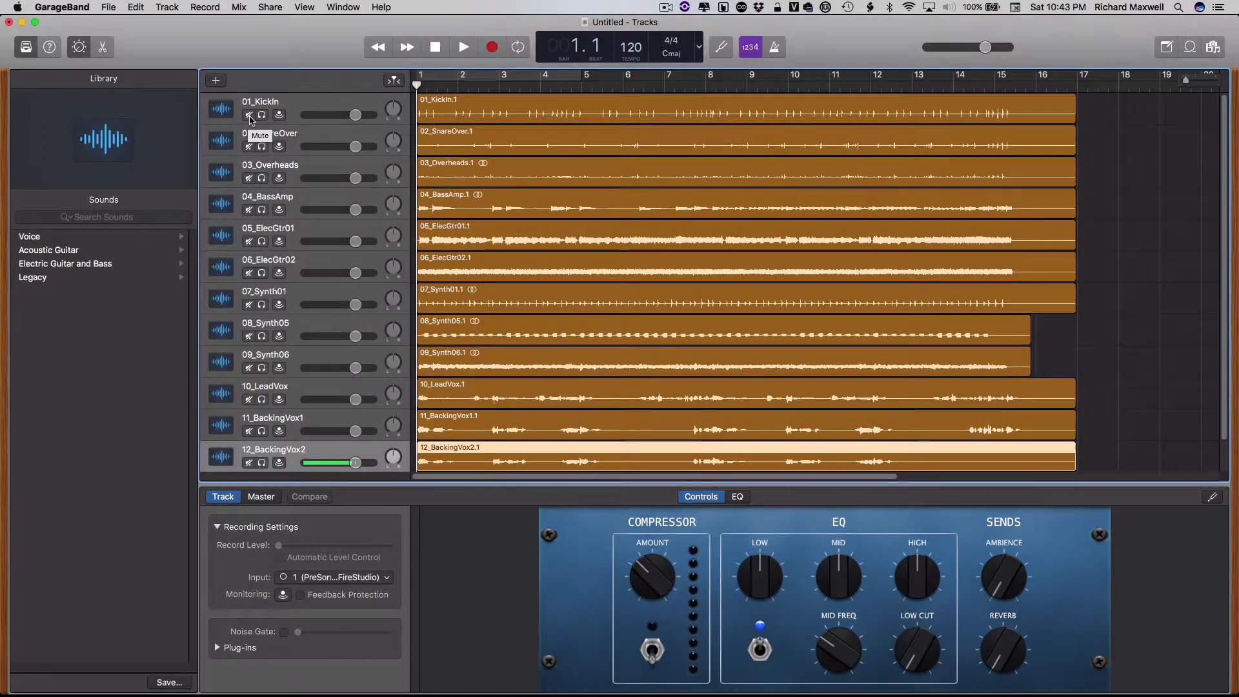
Mute and unmute 01_KickIn, and try soloing 01_KickIn, 03_Overheads and 04_BassAmp, leaving no track soloed
click(249, 115)
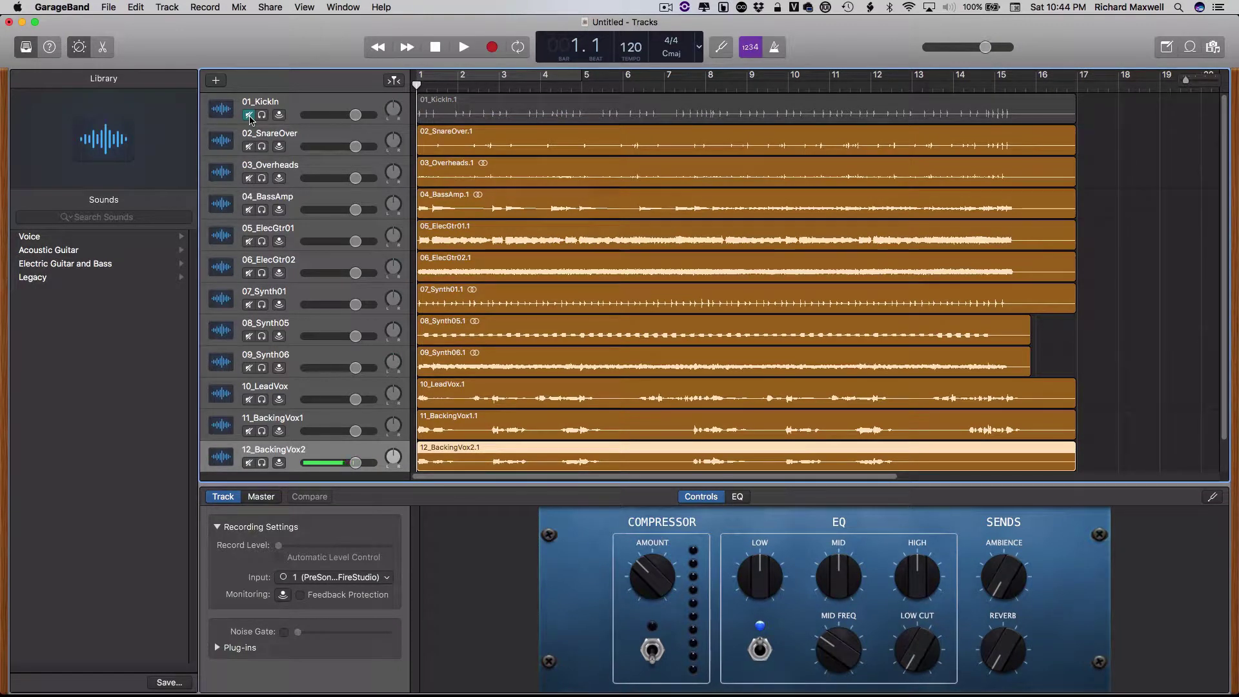
click(249, 116)
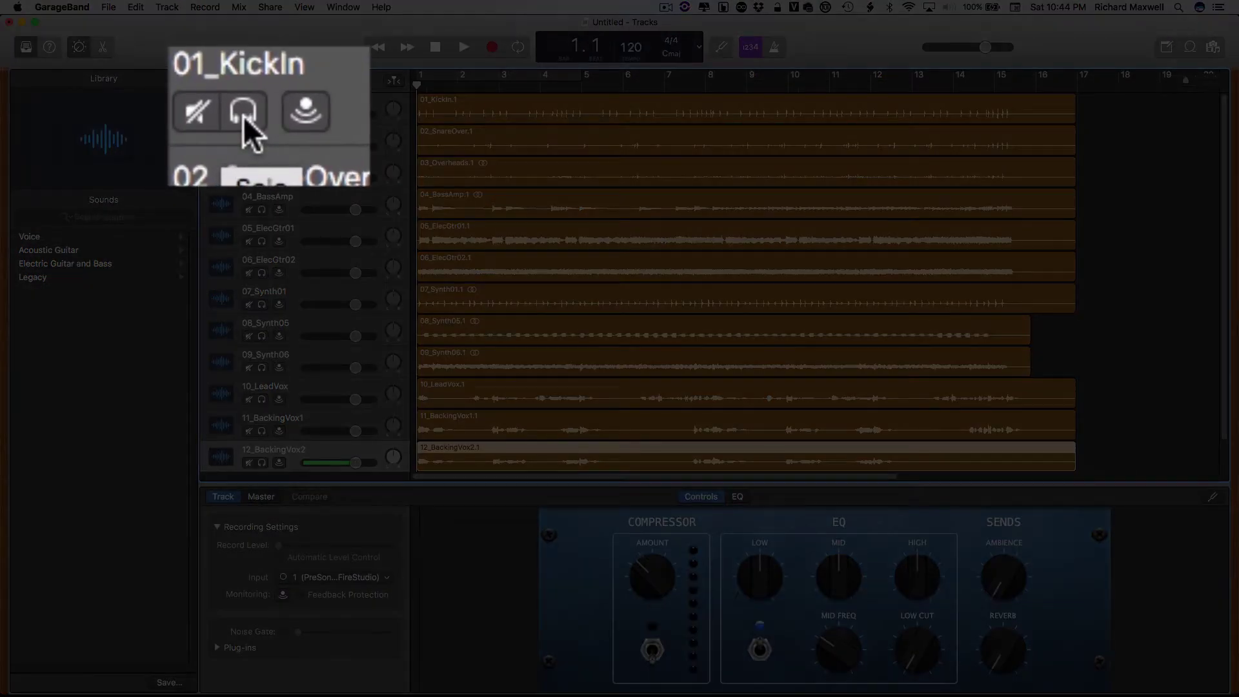
click(243, 115)
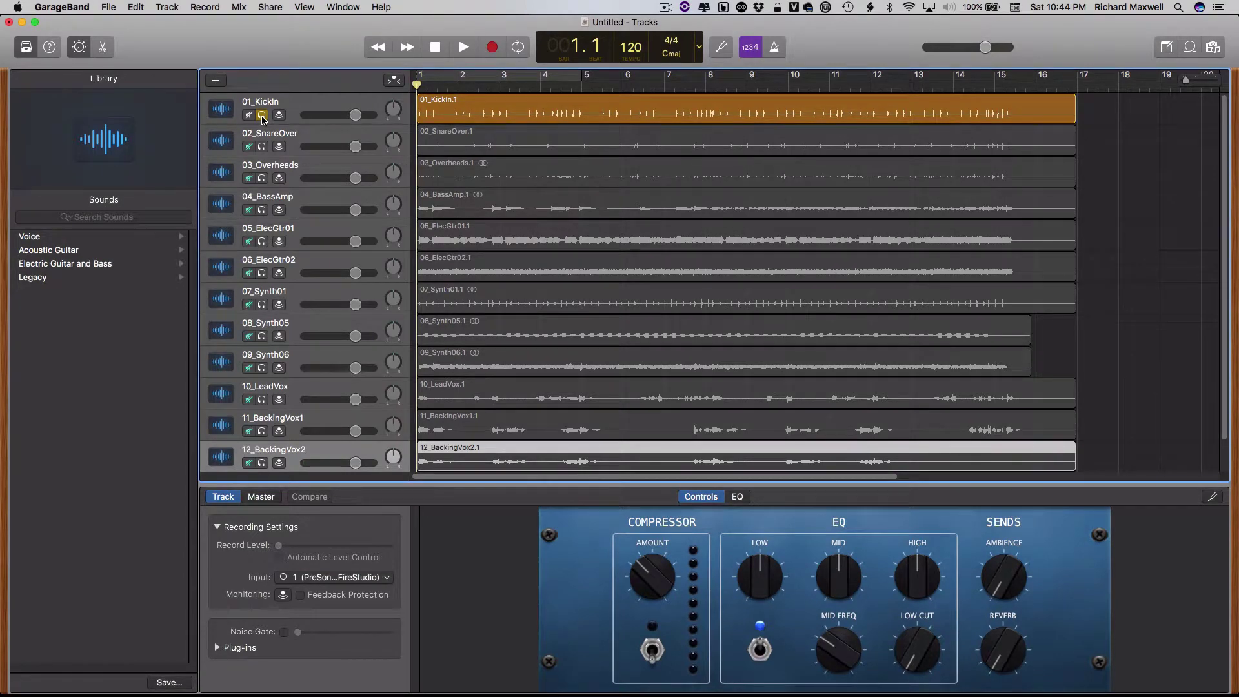
click(262, 116)
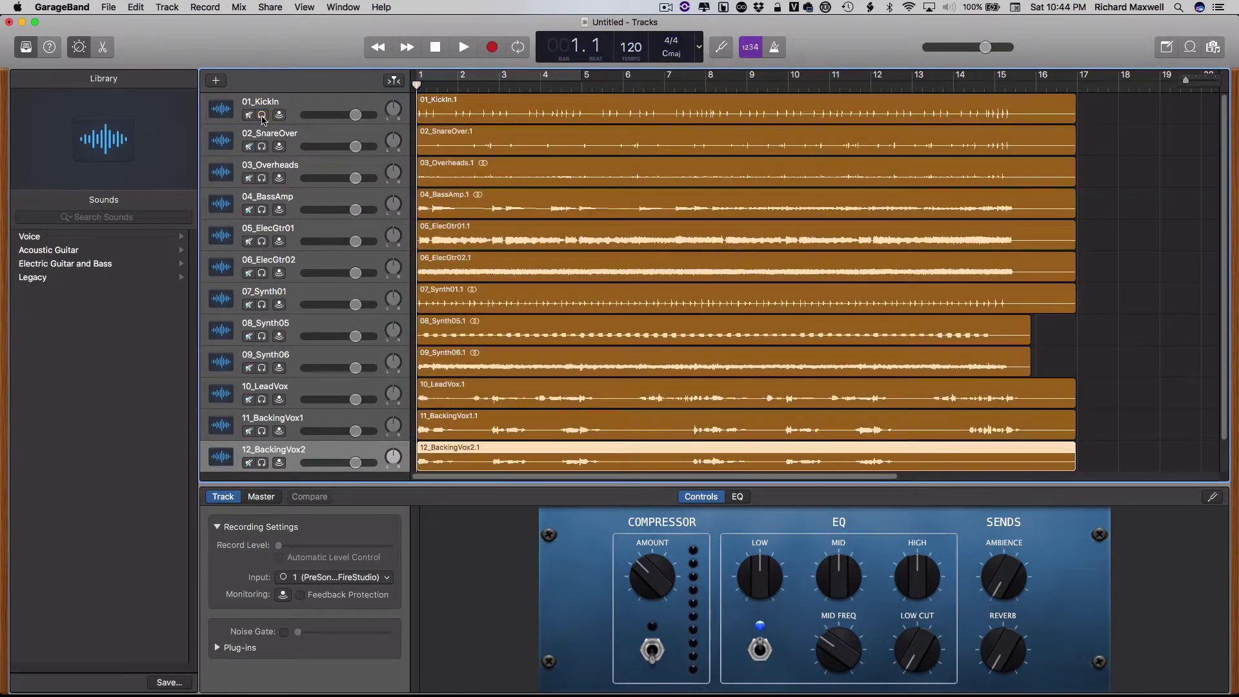
click(262, 178)
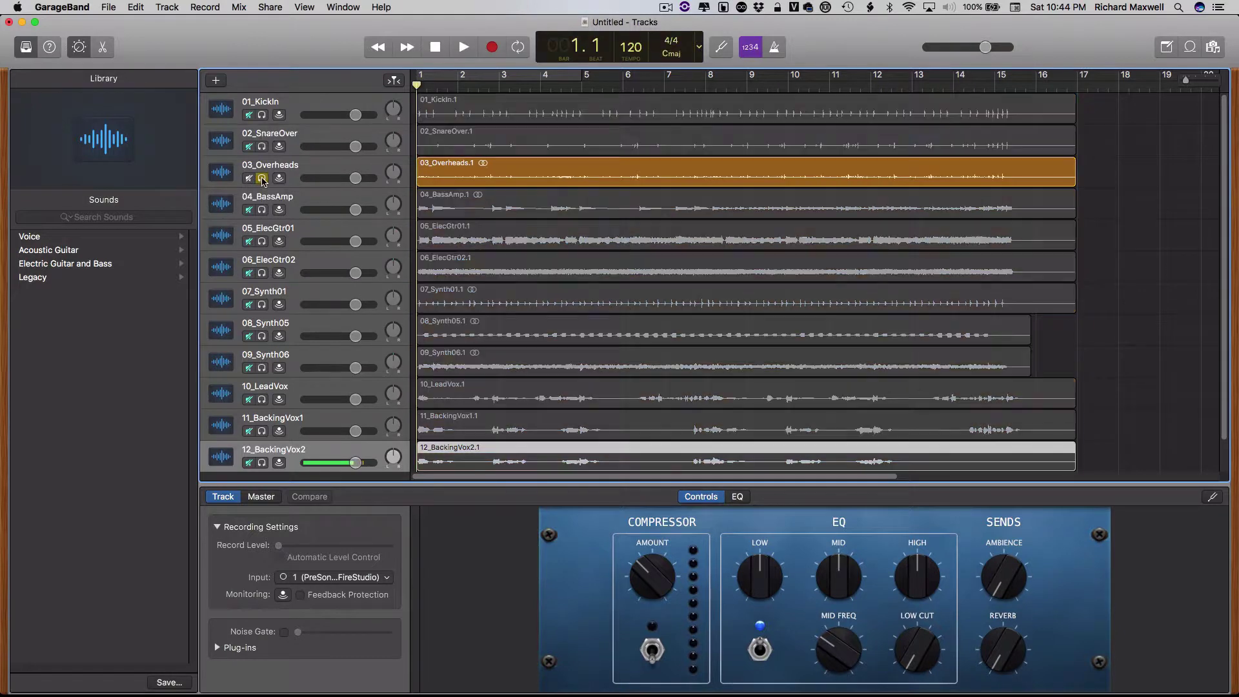
click(262, 211)
click(262, 211)
click(262, 177)
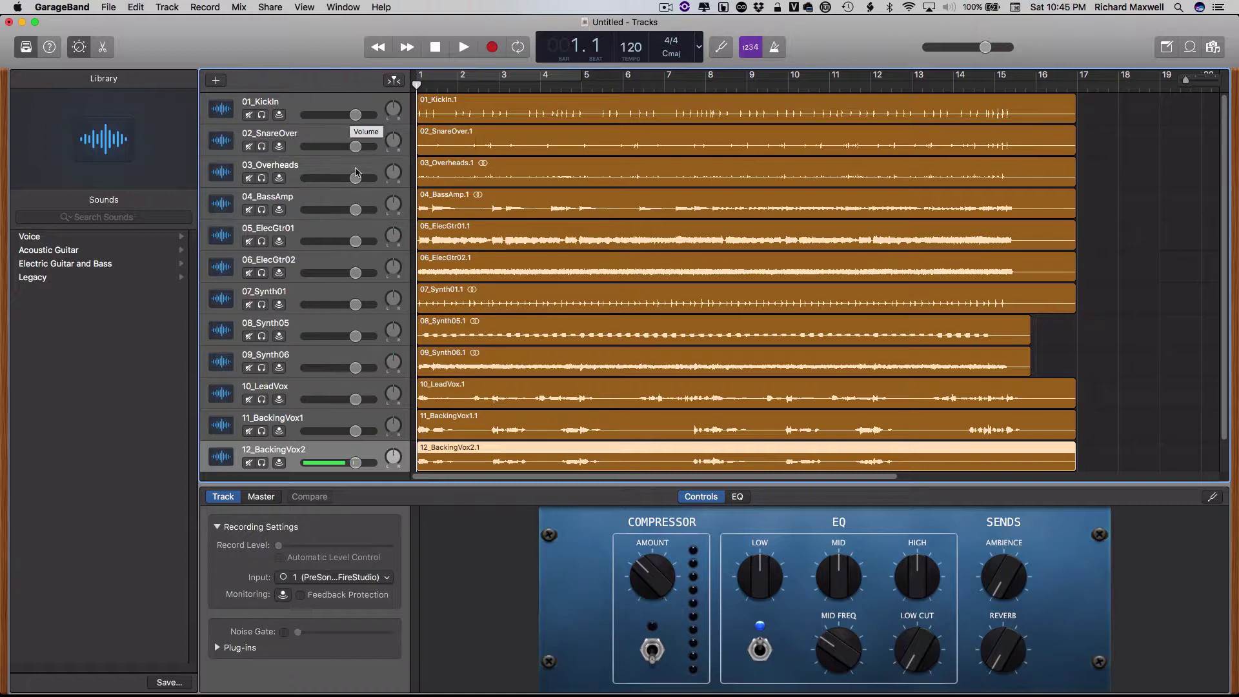
Show the plug-ins of the 01_KickIn track and place Channel EQ ahead of Compressor in the chain
click(293, 107)
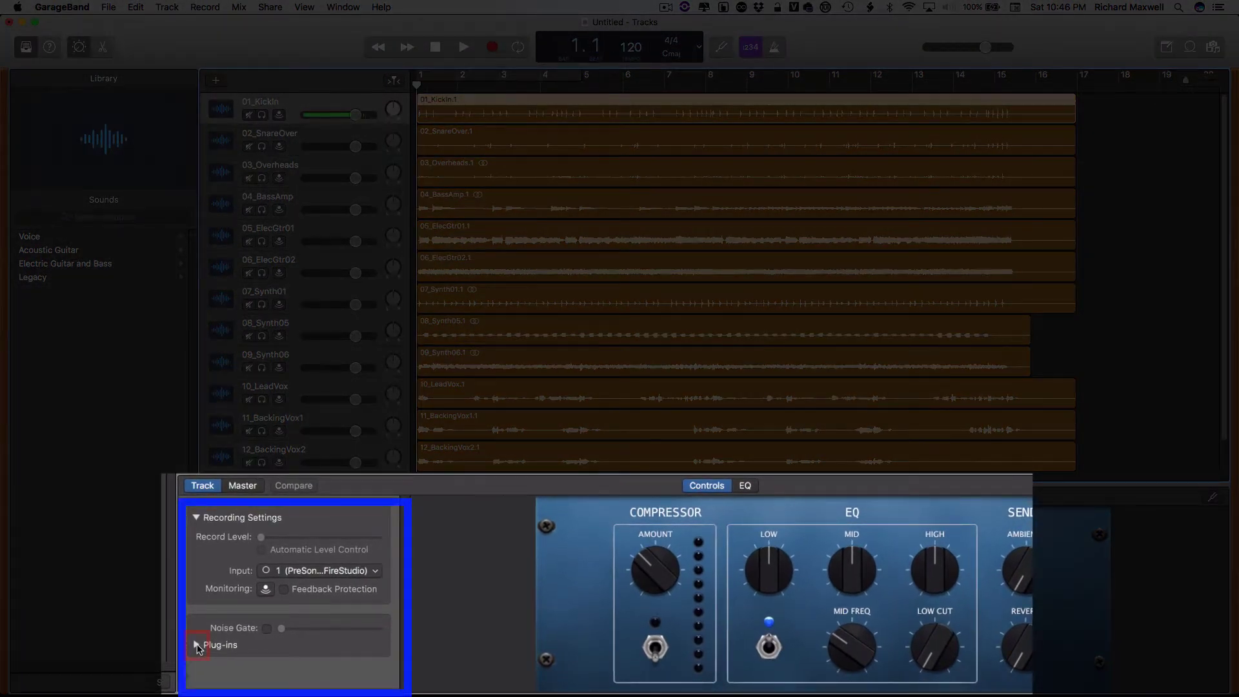
click(197, 644)
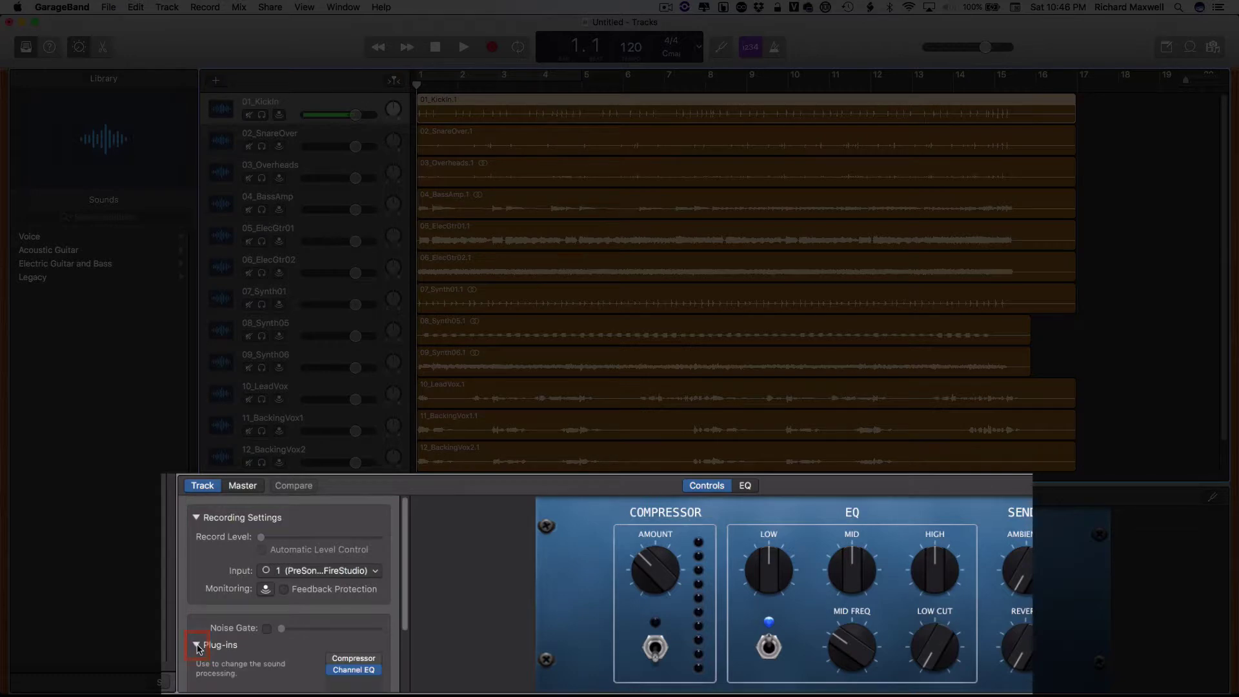
scroll(265, 661, down, 3)
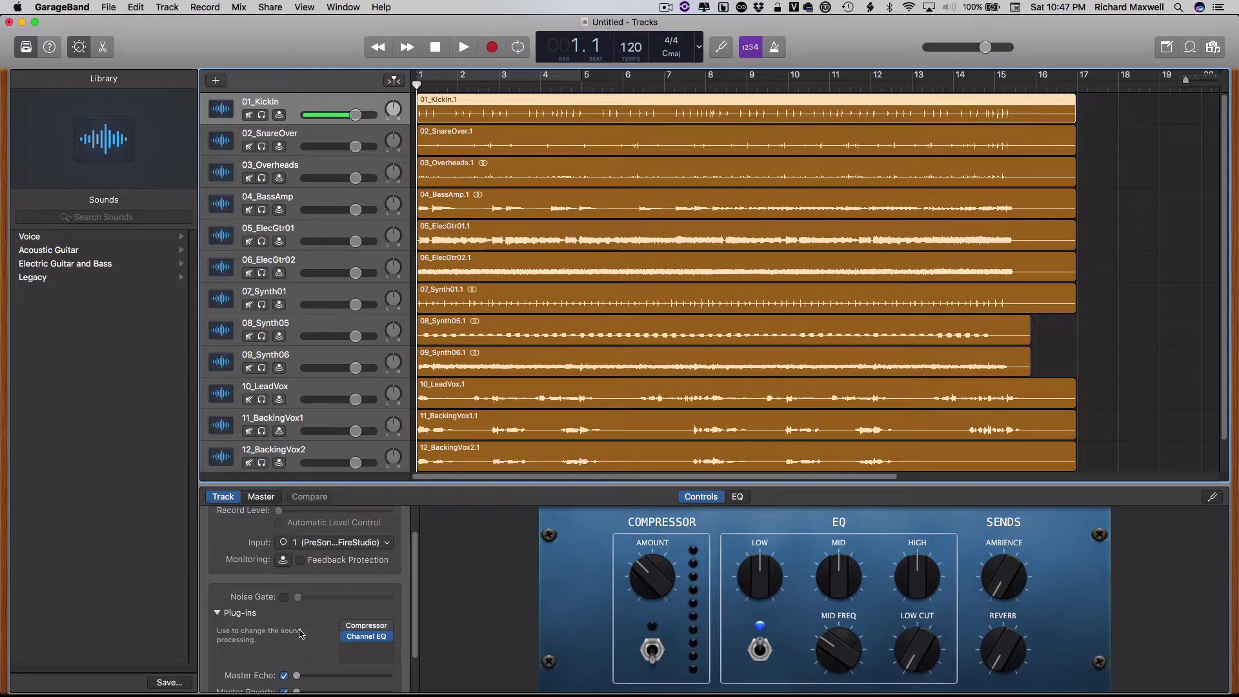
mouse_move(367, 637)
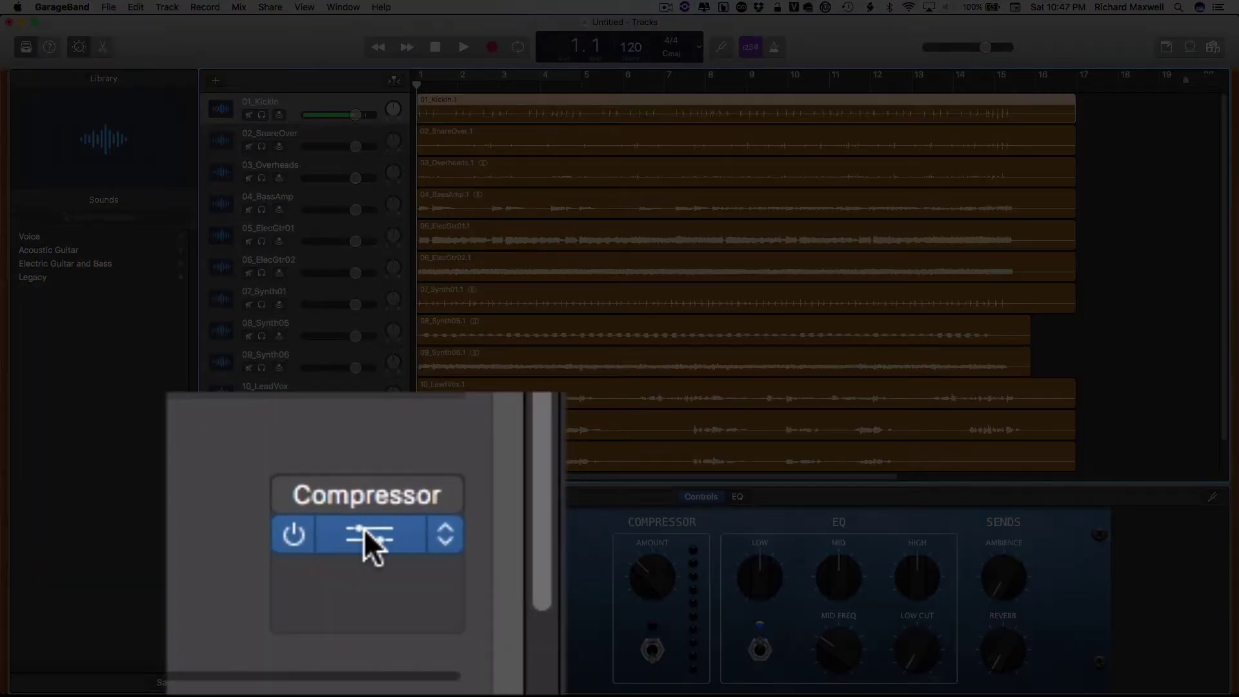
drag(364, 524, 369, 485)
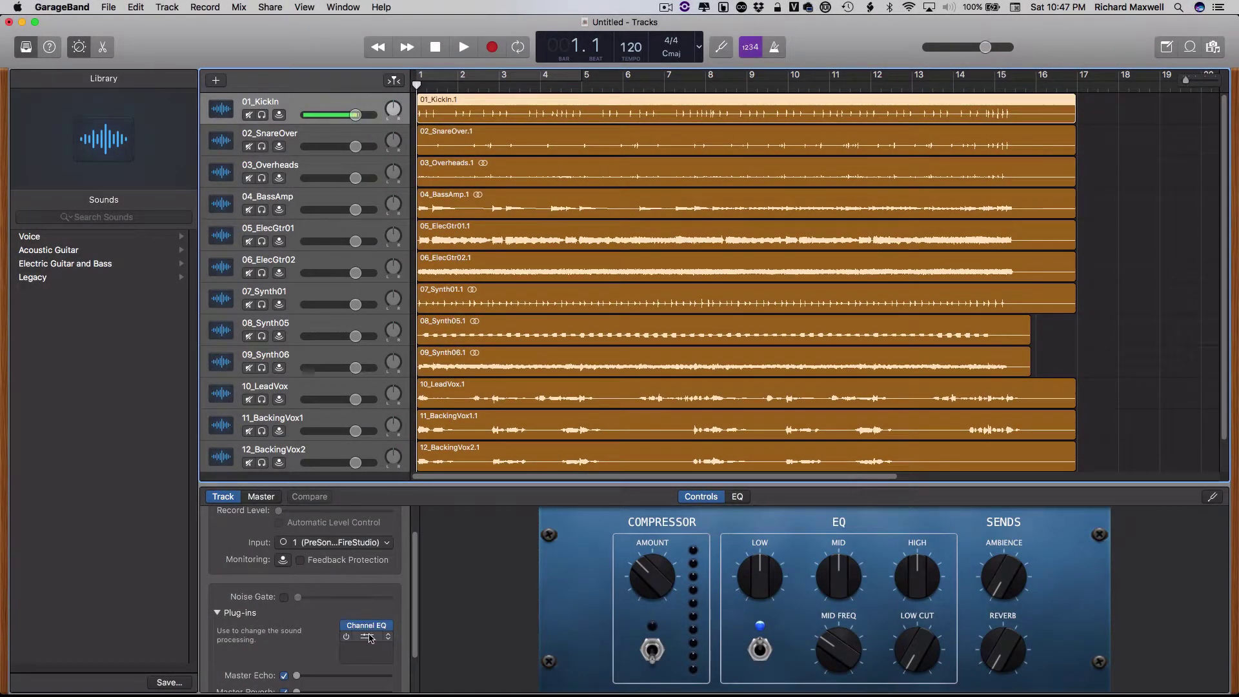
Load the Modern Kick drum preset in 01_KickIn's Channel EQ and move its window clear of the track headers
click(367, 637)
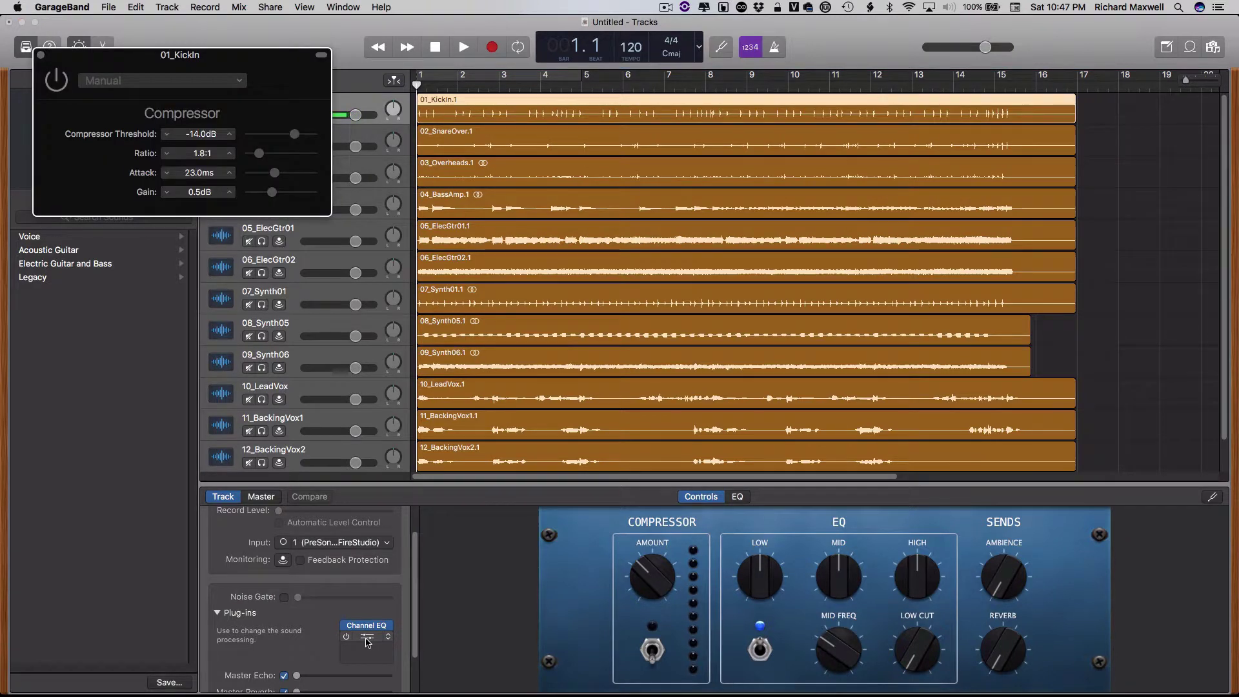
click(366, 626)
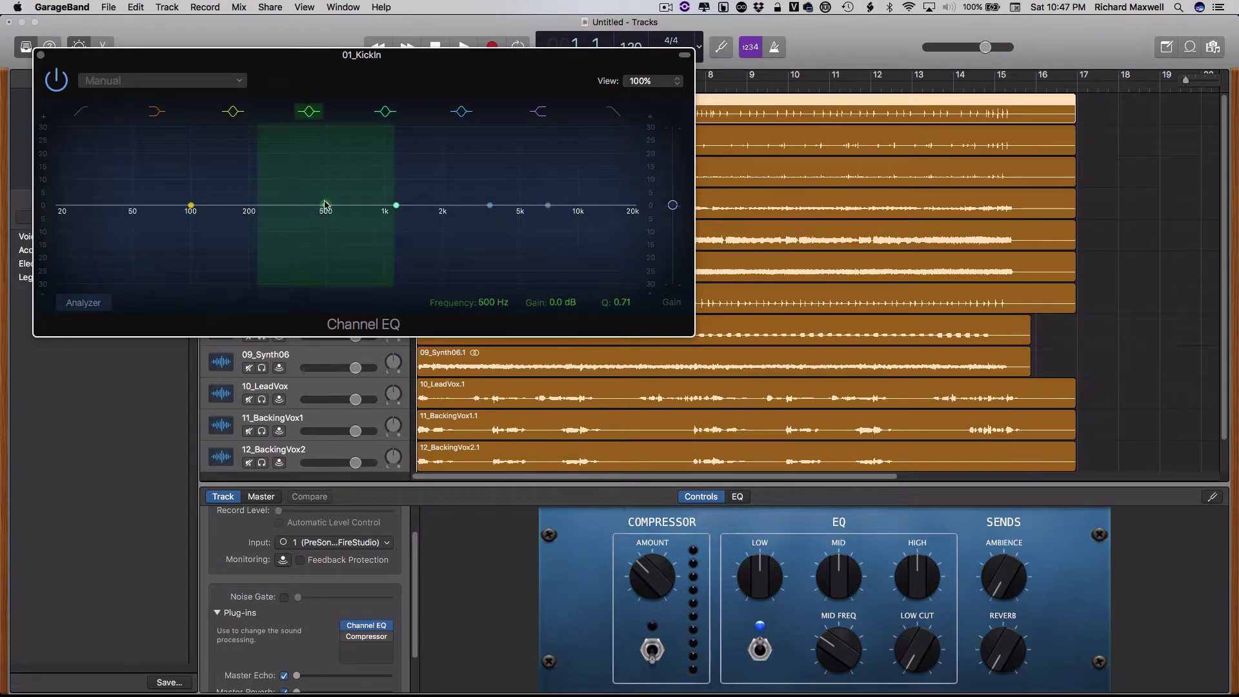
mouse_move(325, 206)
mouse_down()
mouse_move(318, 169)
mouse_move(416, 205)
mouse_move(299, 194)
mouse_move(447, 247)
mouse_move(326, 218)
mouse_move(326, 206)
mouse_up()
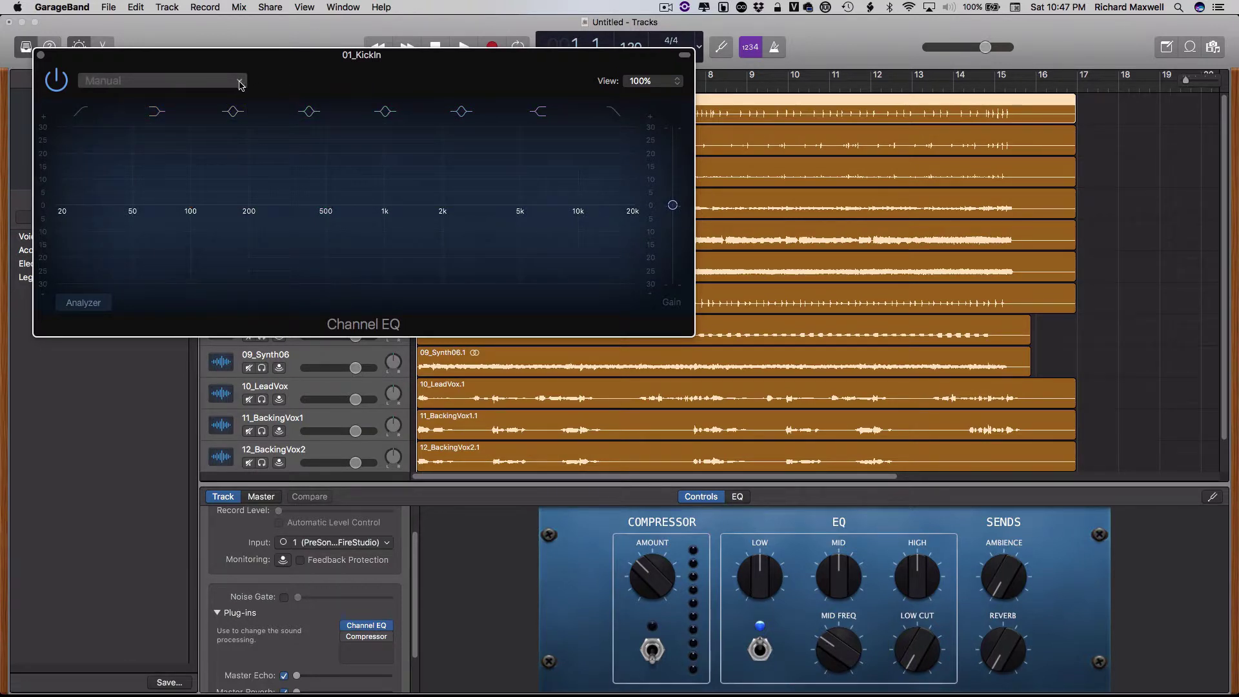
click(239, 85)
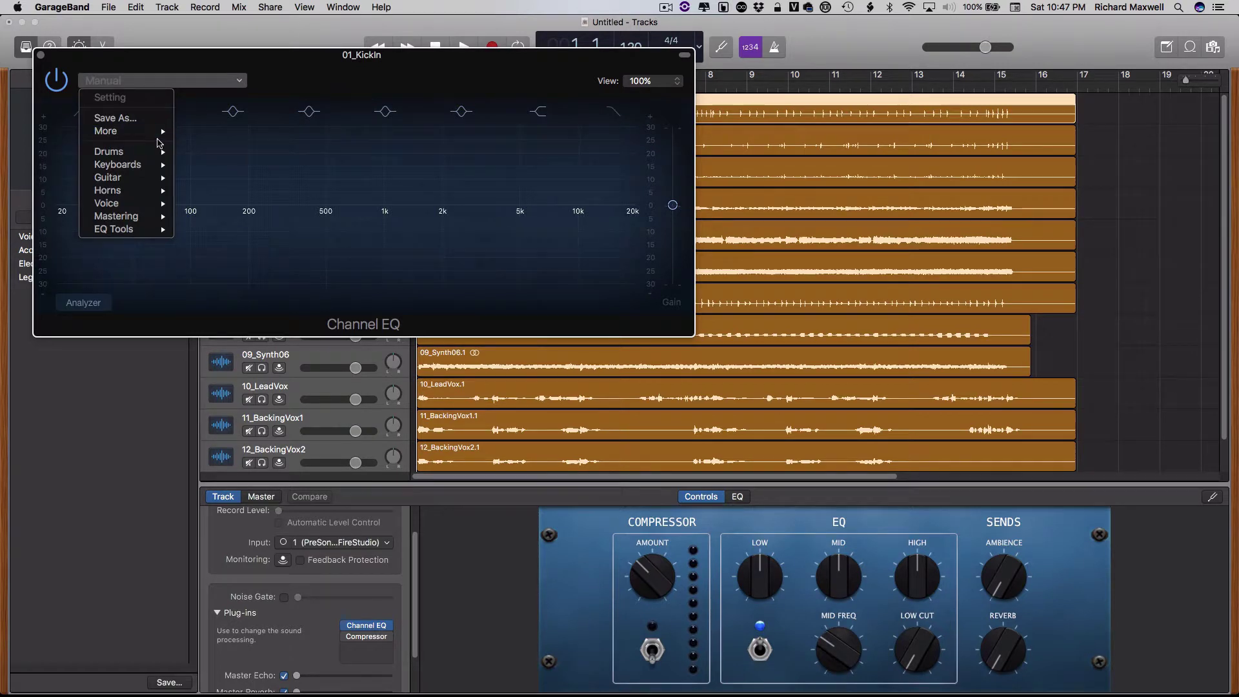
mouse_move(146, 152)
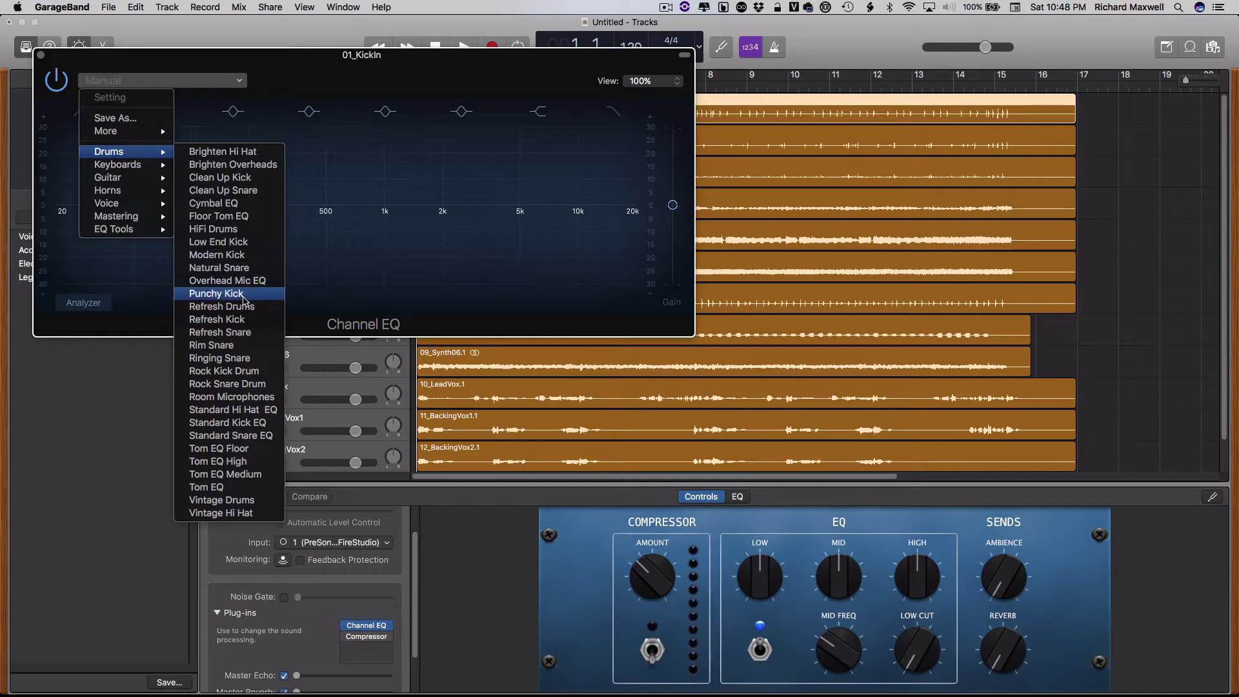
click(242, 254)
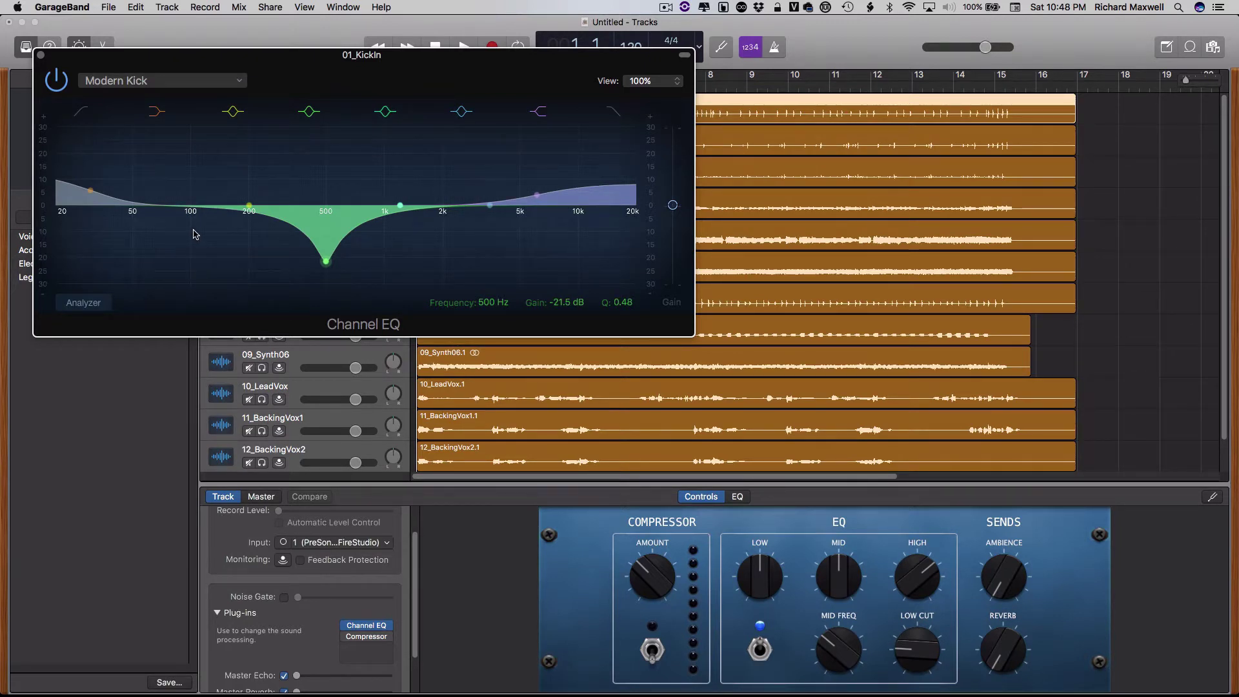
drag(279, 76, 677, 195)
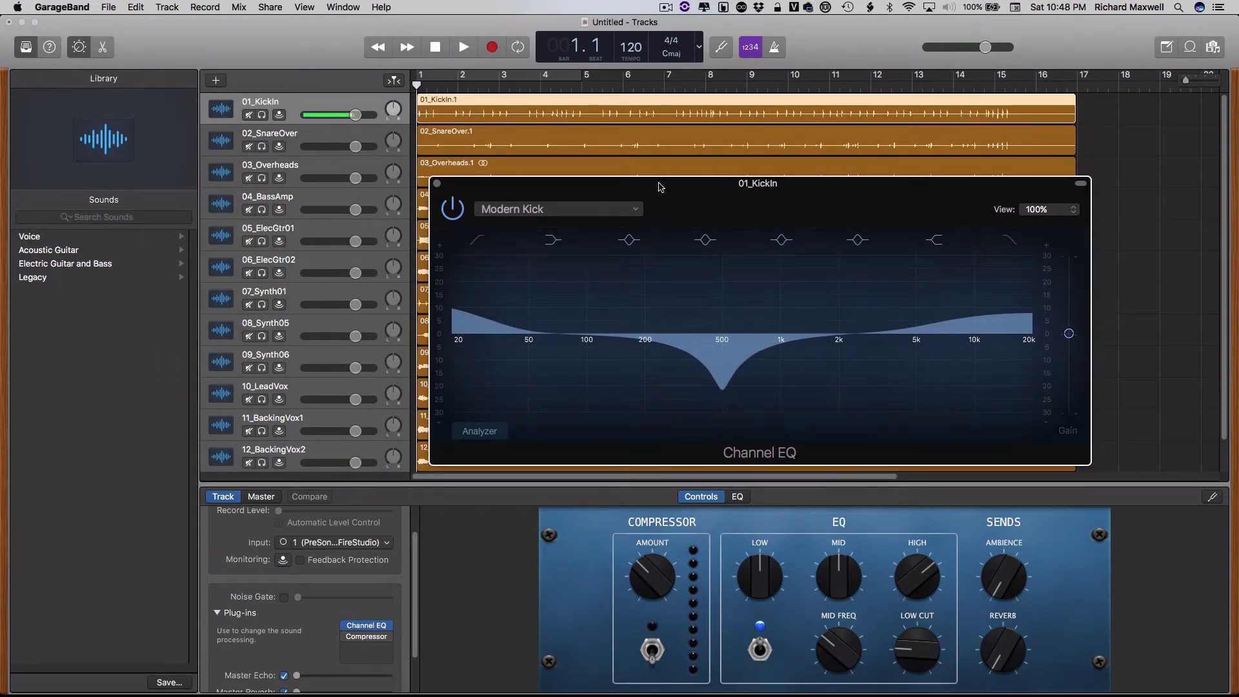
Solo the 01_KickIn track briefly with its Channel EQ open, and take it out of solo again
click(248, 115)
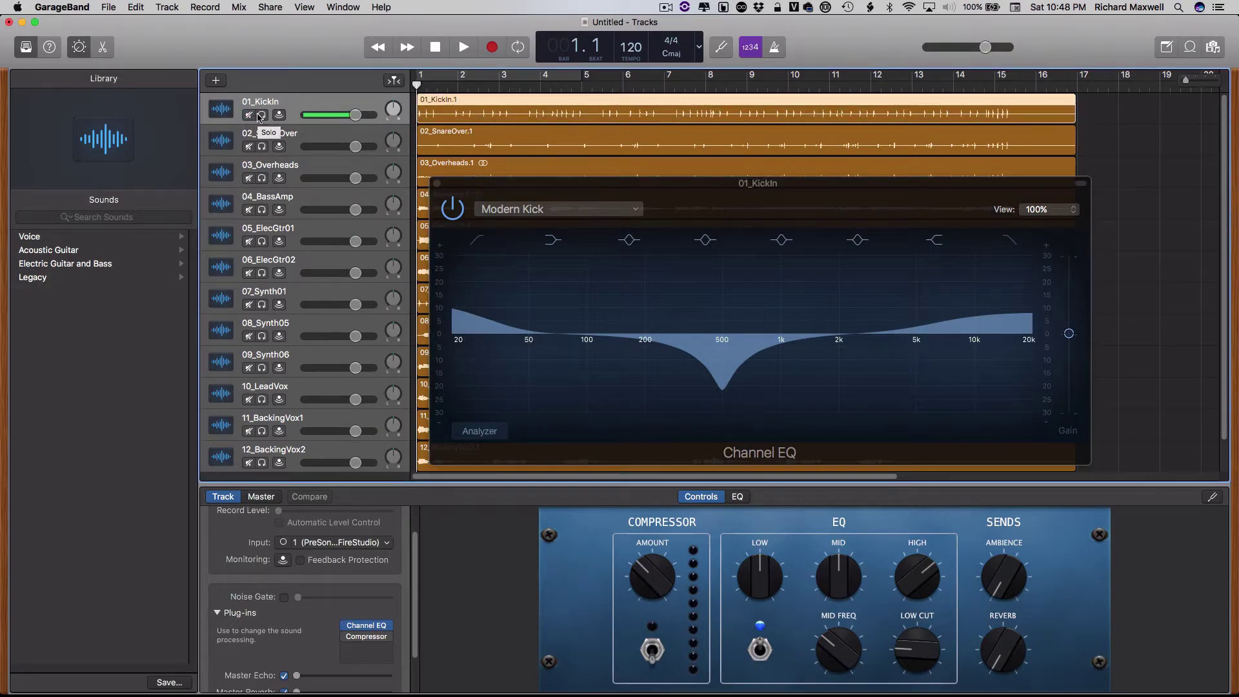
click(261, 115)
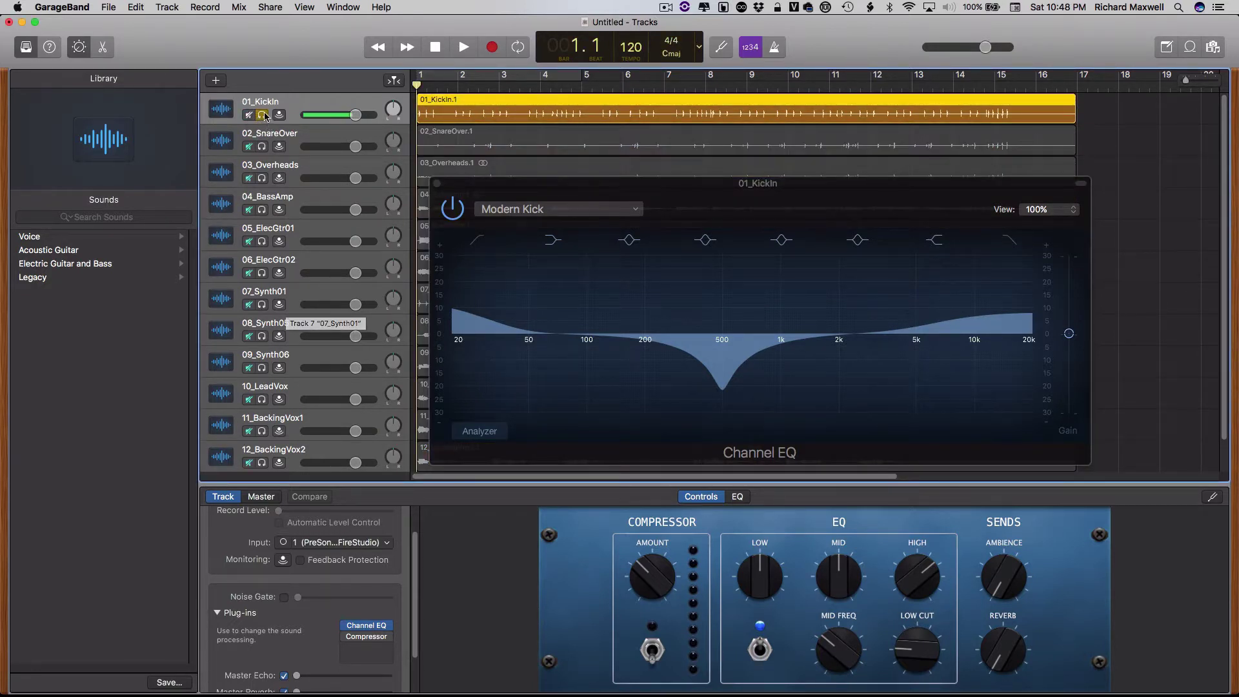
click(261, 115)
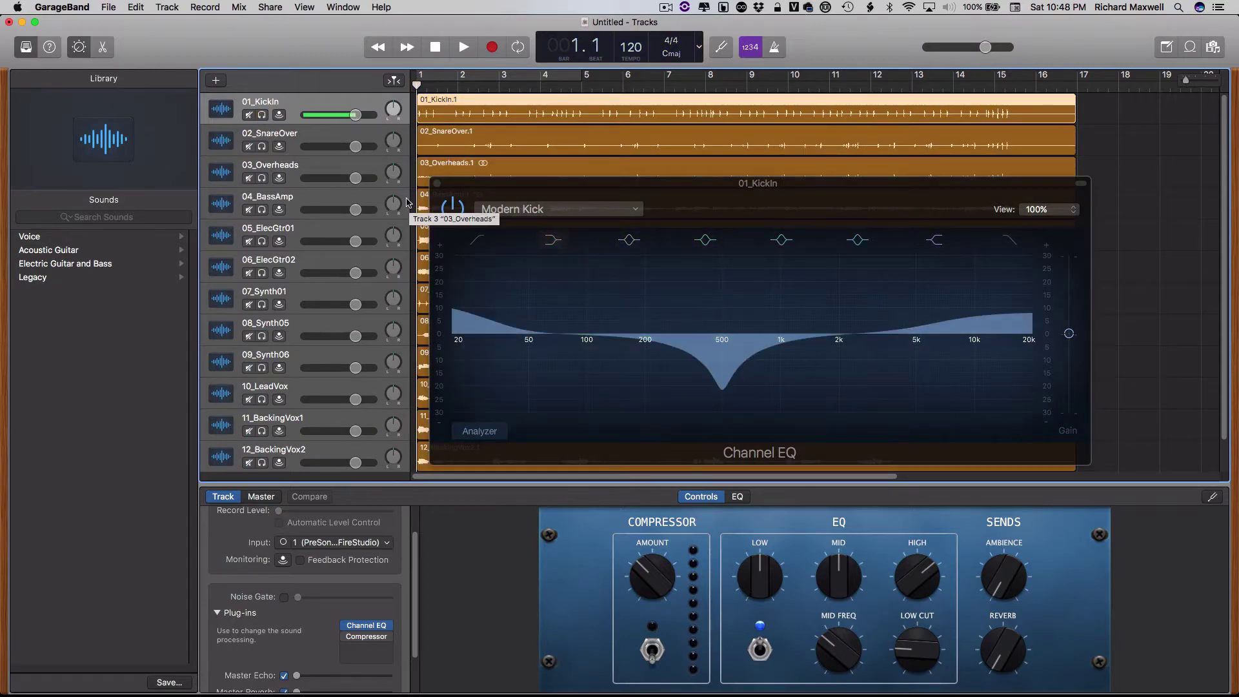
Select the 02_SnareOver track, close the plug-in window, and place its Channel EQ ahead of Compressor
click(312, 136)
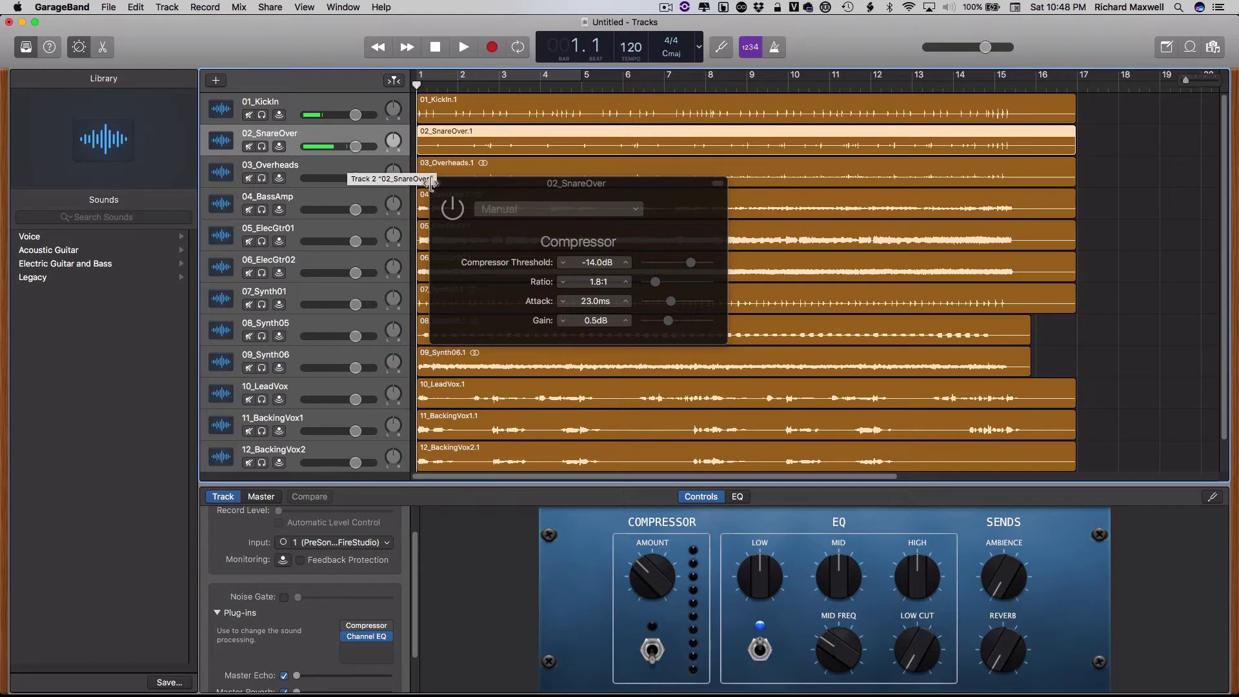
click(436, 184)
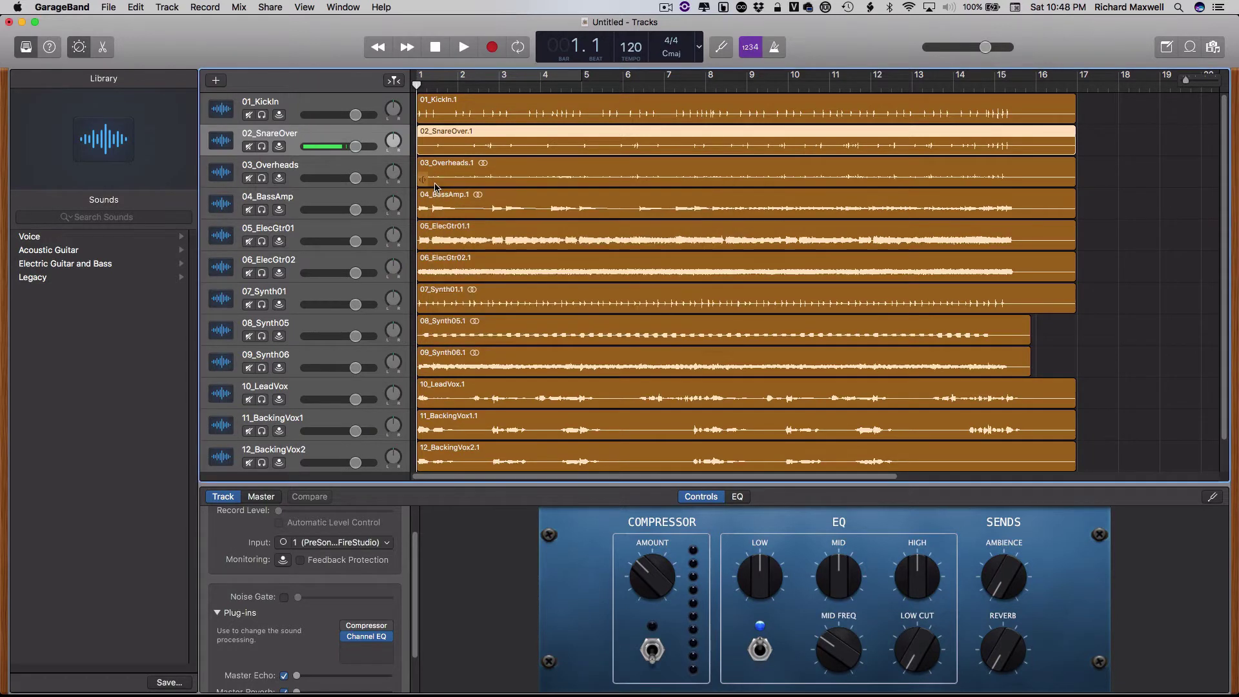
mouse_move(364, 637)
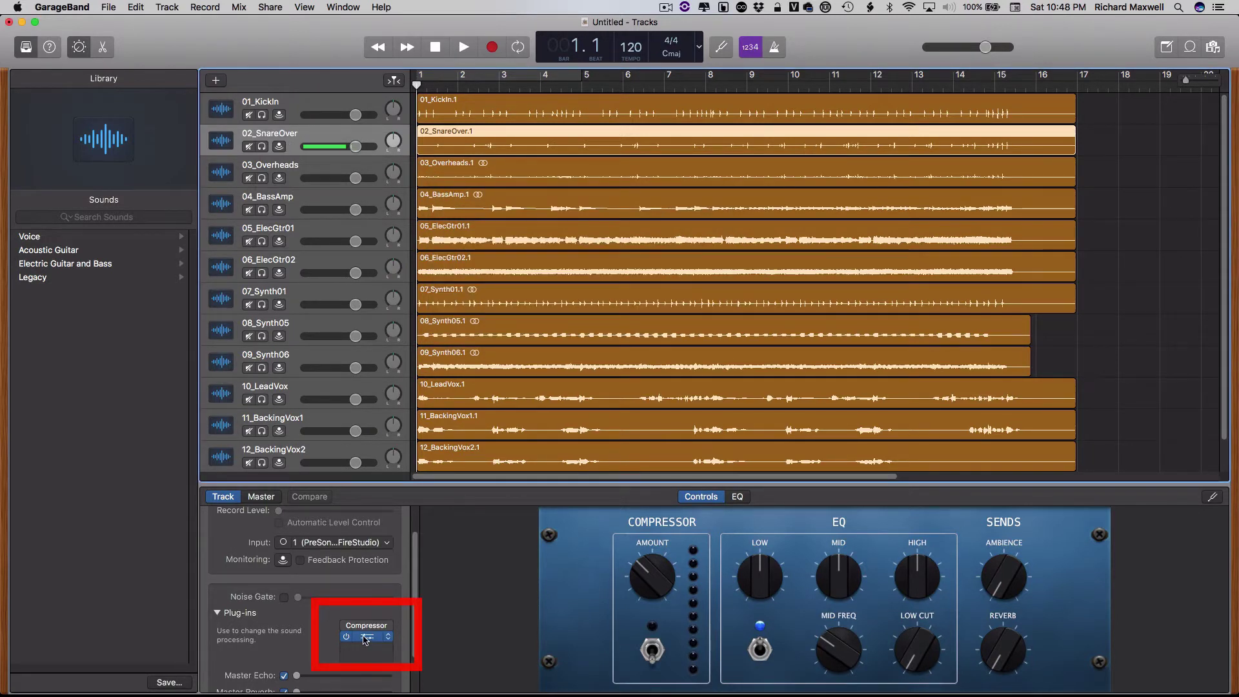
drag(365, 637, 362, 625)
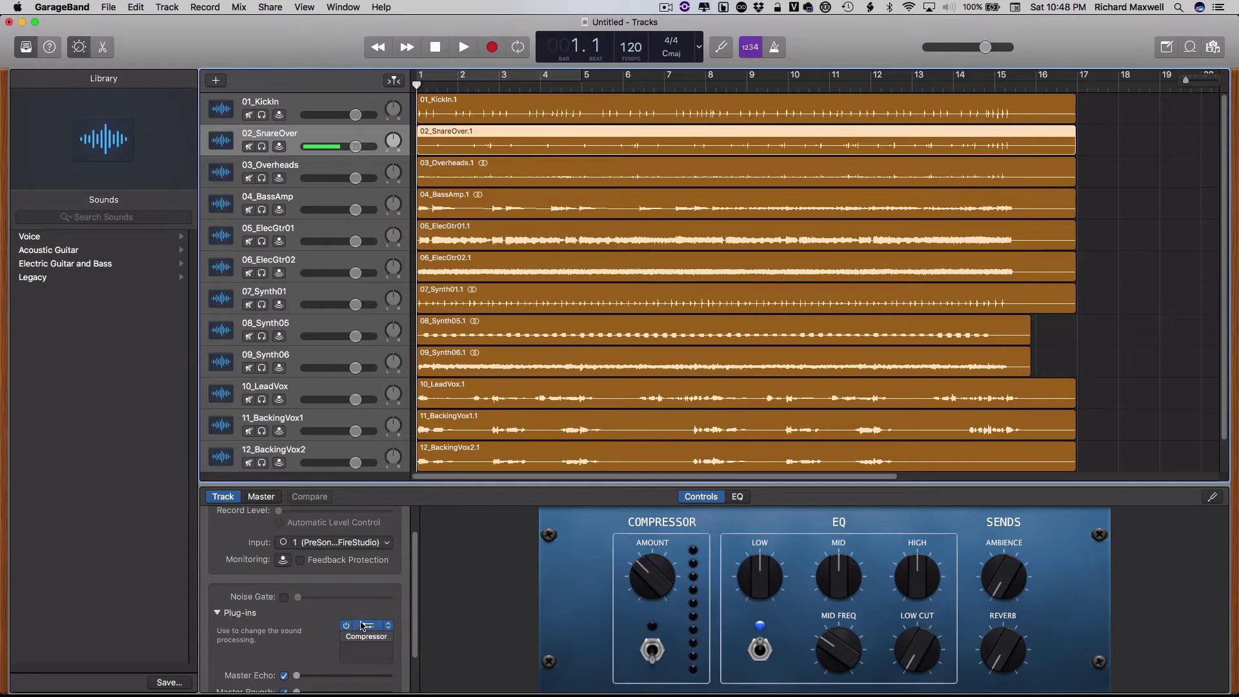
Load the Natural Snare drum preset in 02_SnareOver's Channel EQ and move its window clear of the track headers
click(366, 627)
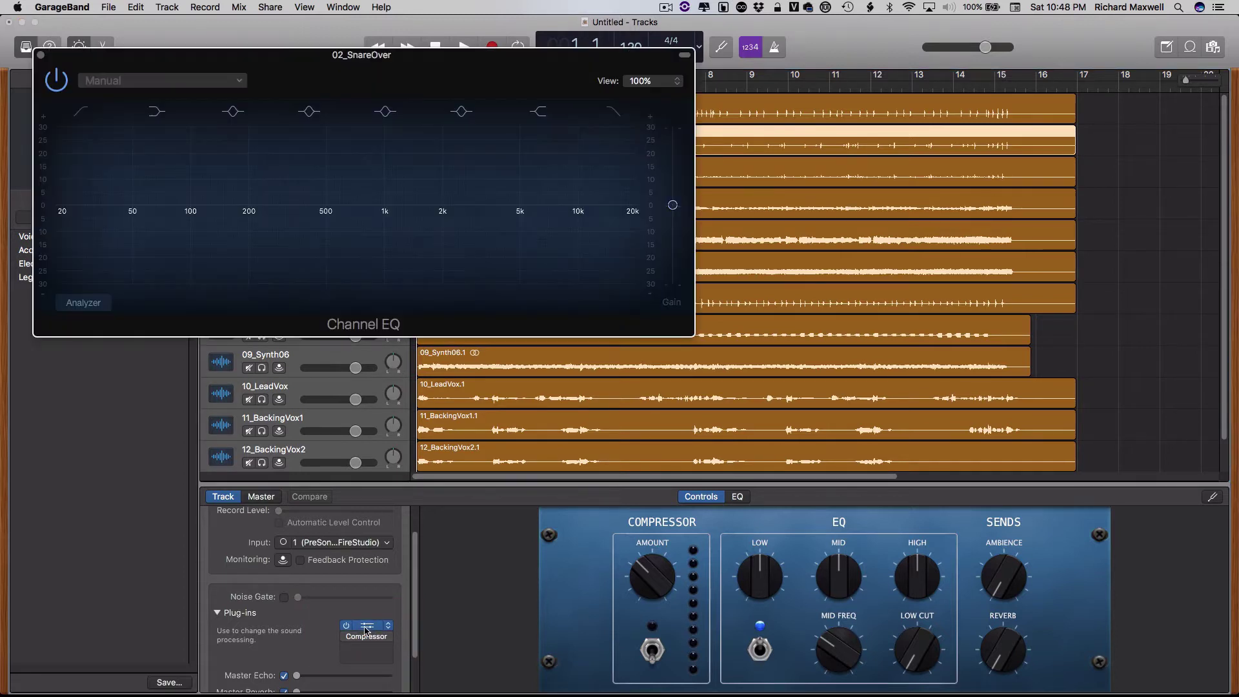
click(103, 81)
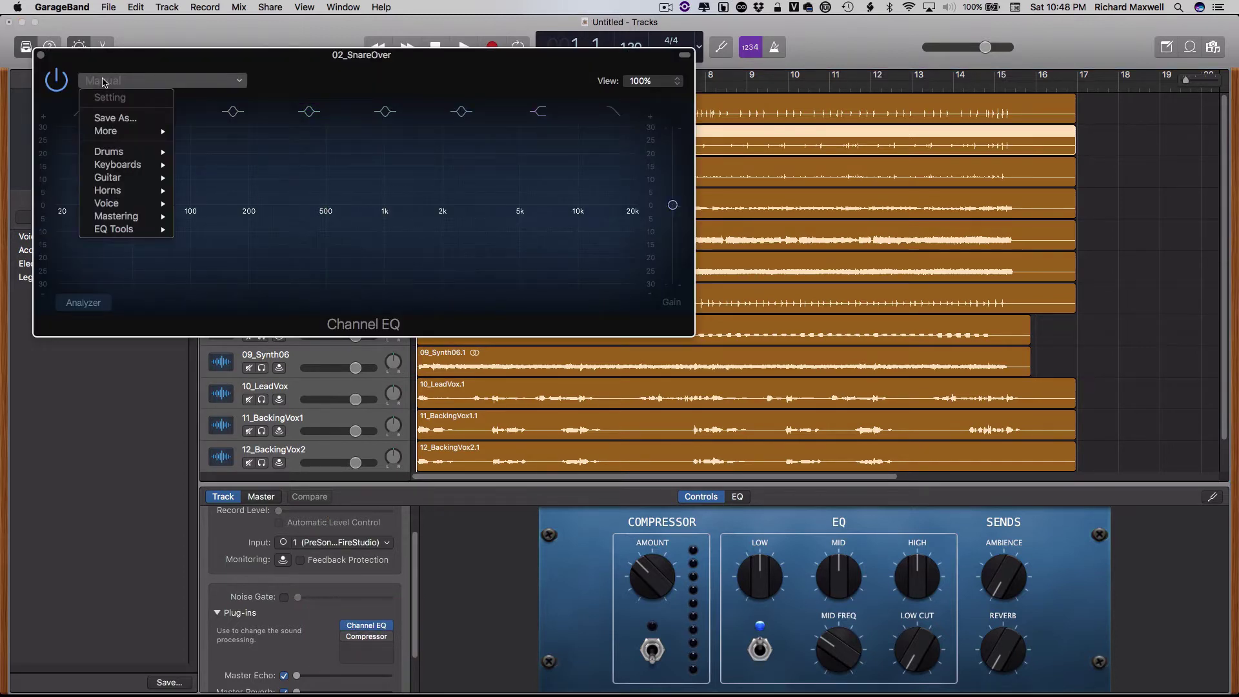
mouse_move(116, 152)
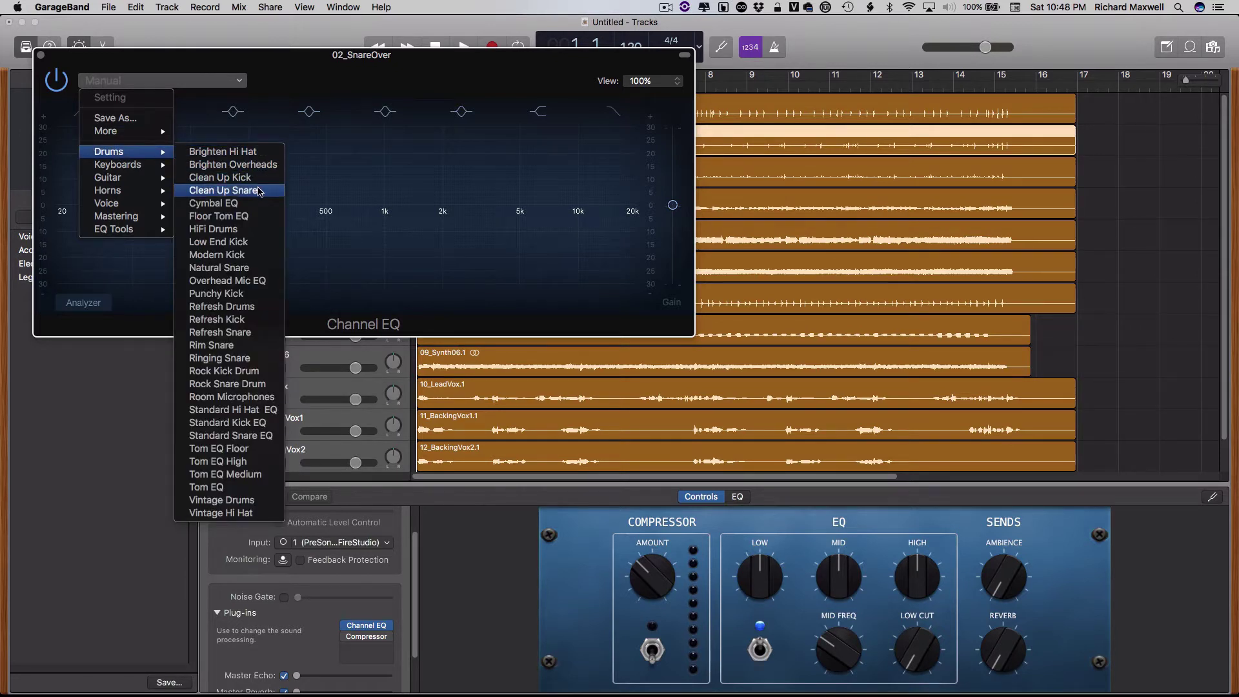
click(255, 268)
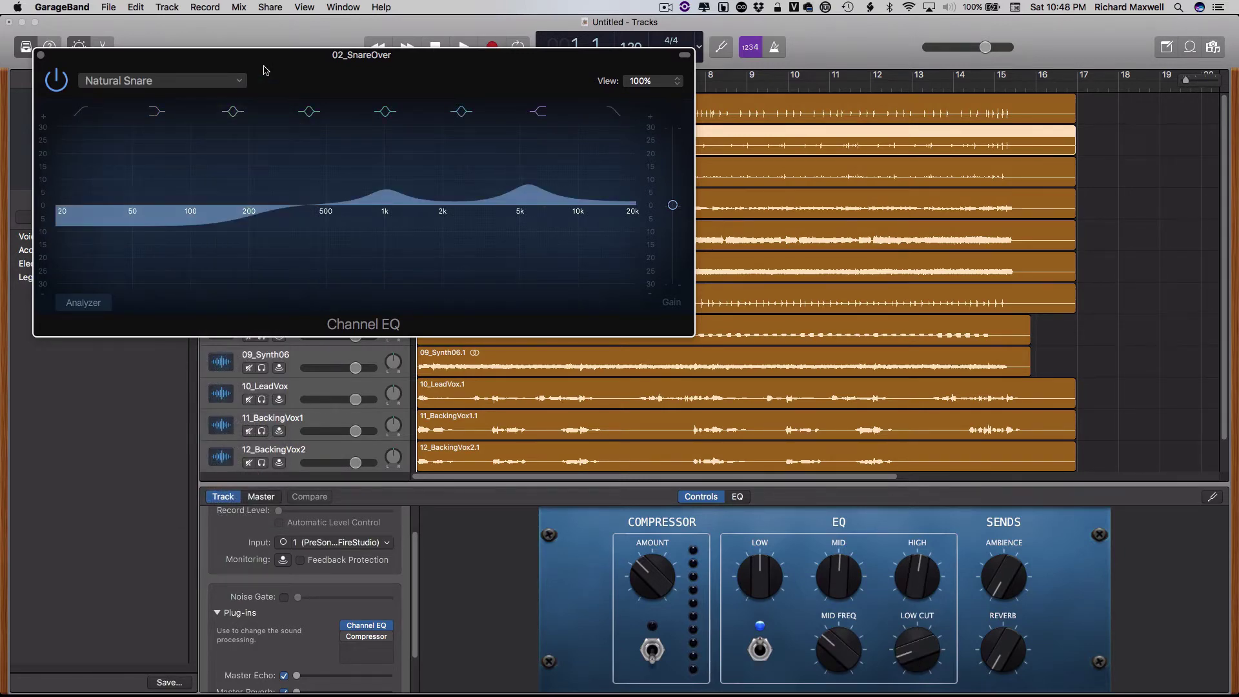
drag(258, 55, 694, 133)
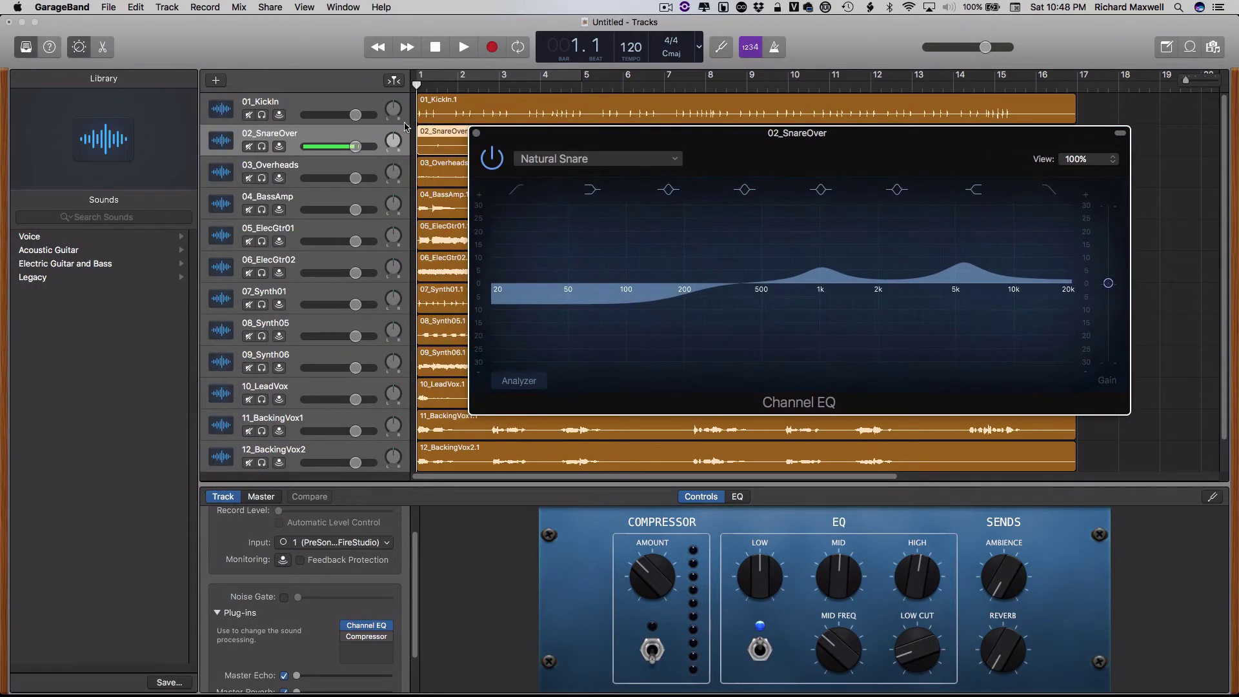
Solo the 02_SnareOver and 01_KickIn tracks together briefly, and take both out of solo again
click(261, 146)
click(262, 115)
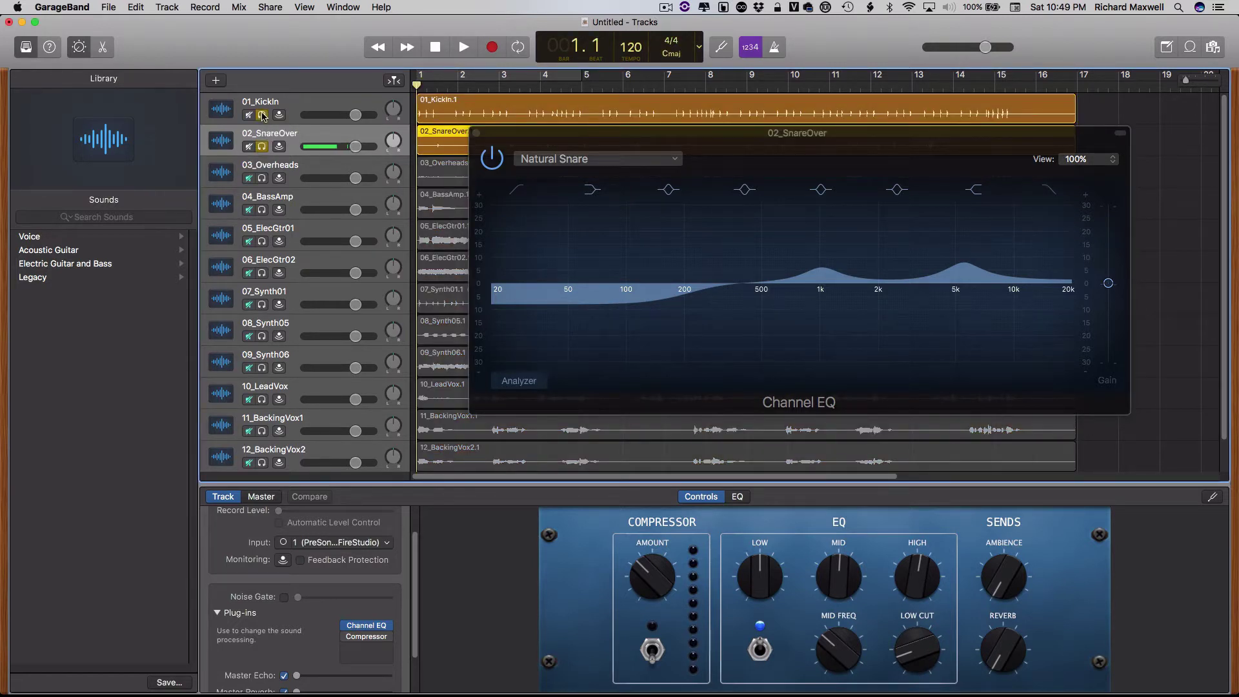
drag(262, 116, 327, 150)
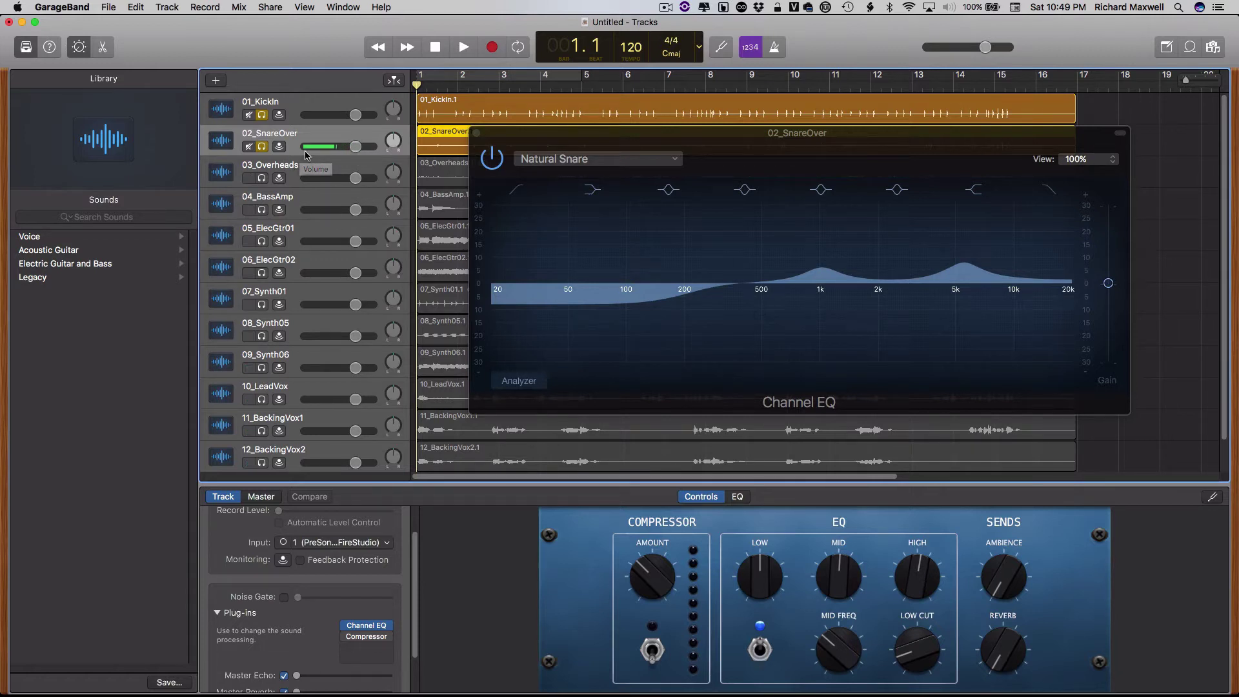
click(262, 146)
click(261, 115)
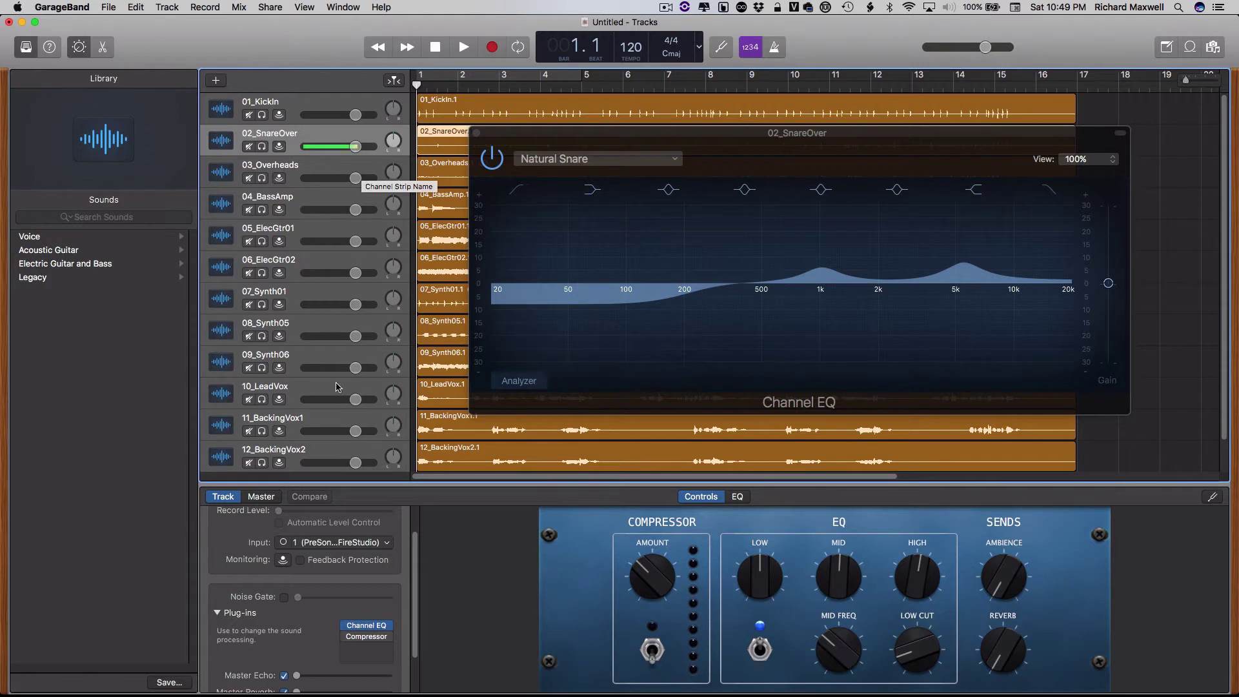
Load the VCA Snare drum preset in 02_SnareOver's Compressor, and revisit the track's Channel EQ and Compressor settings
click(366, 637)
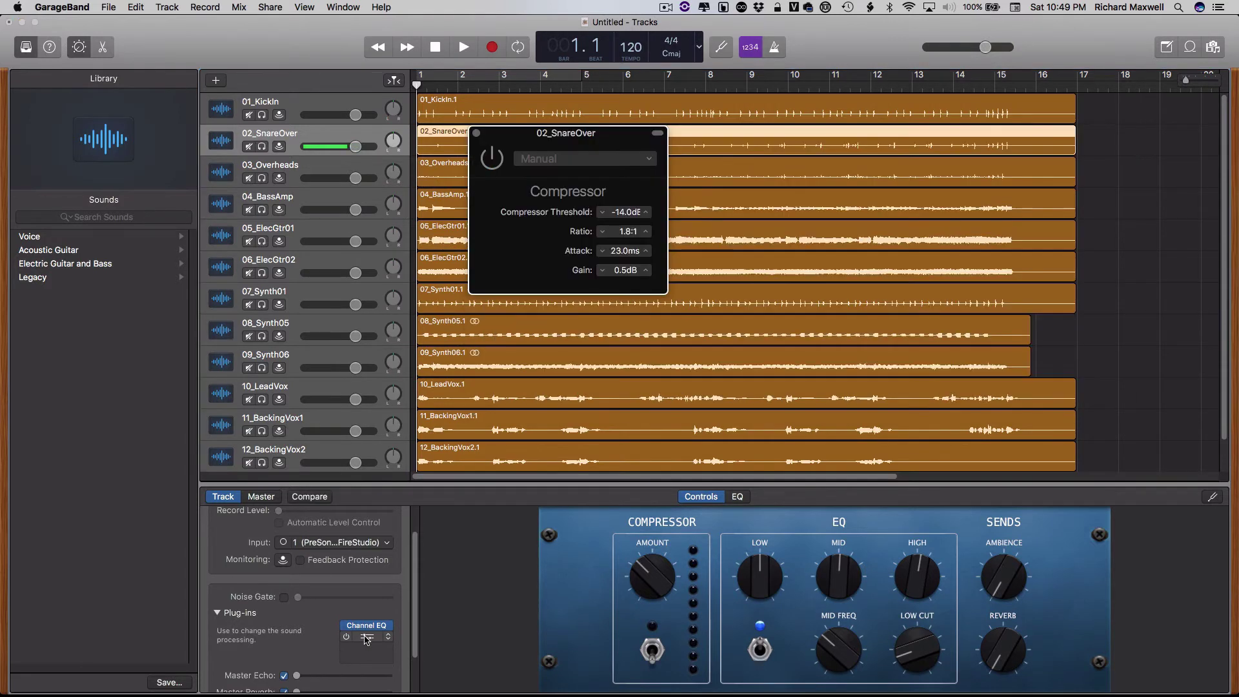
click(529, 160)
mouse_move(561, 234)
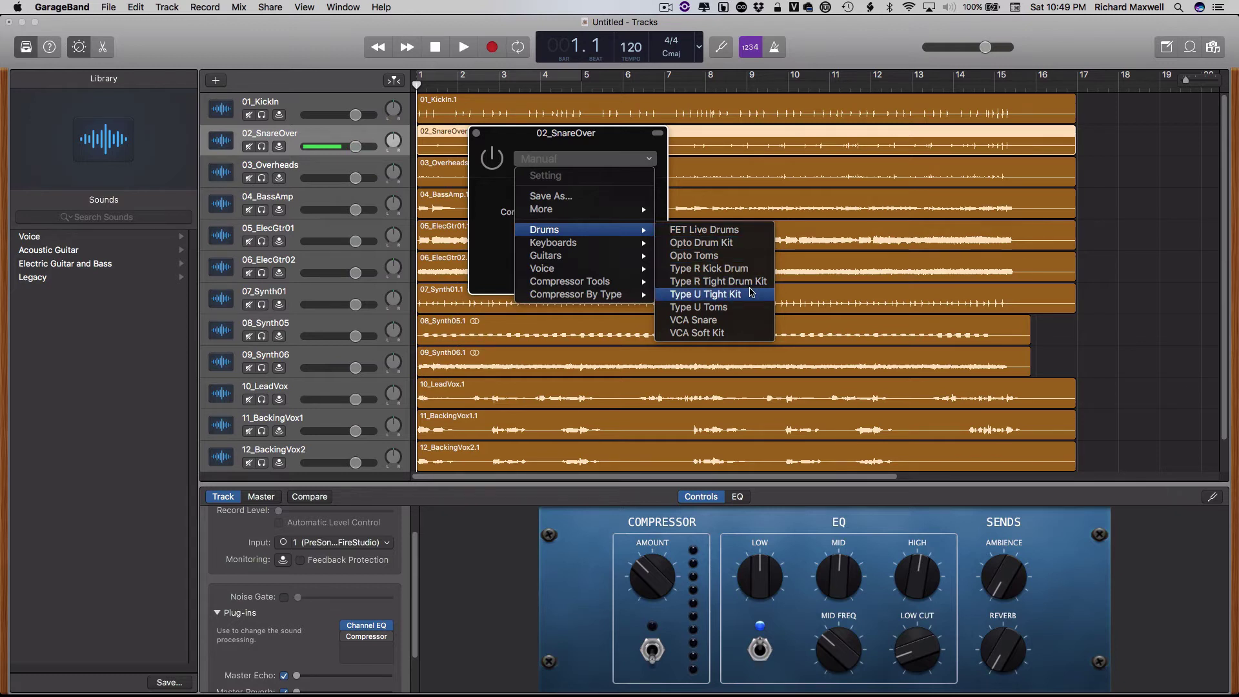
click(744, 322)
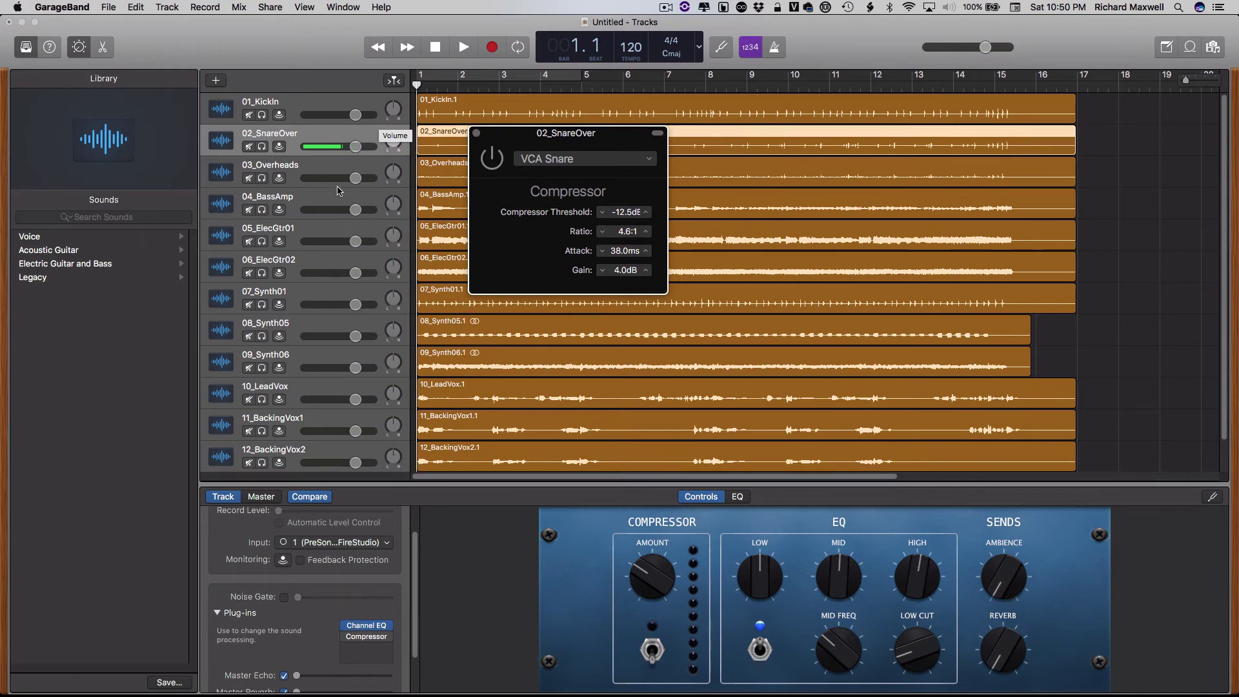
click(369, 627)
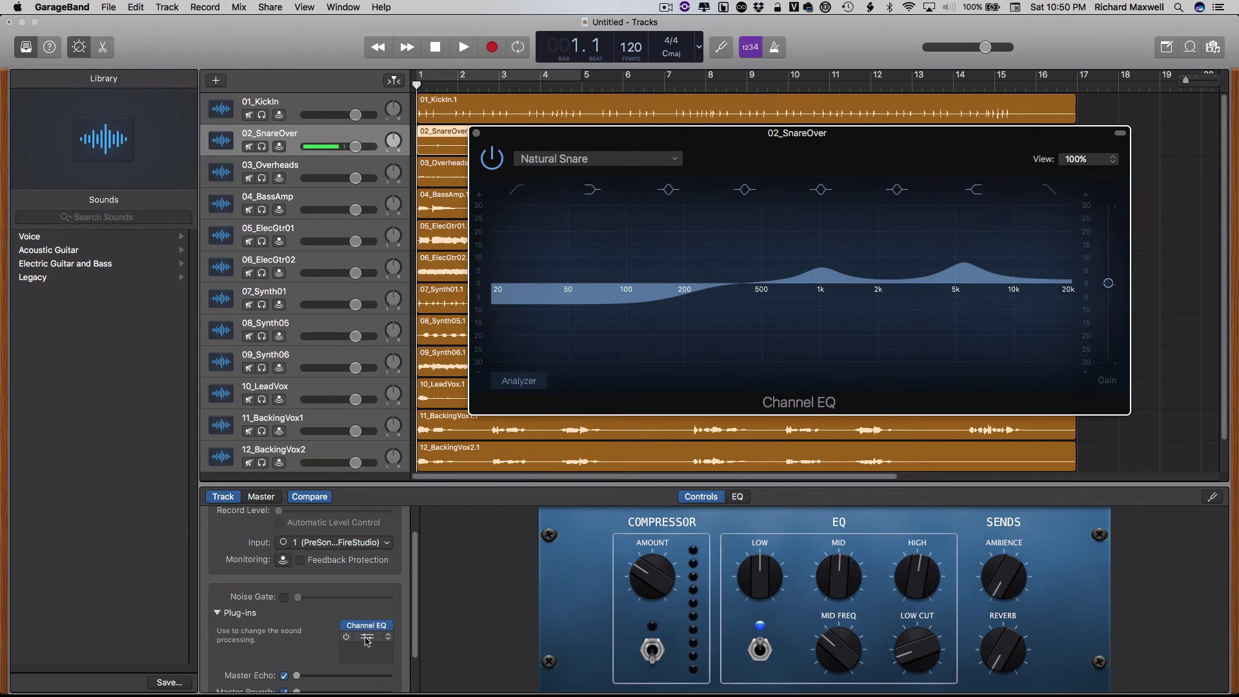
click(367, 637)
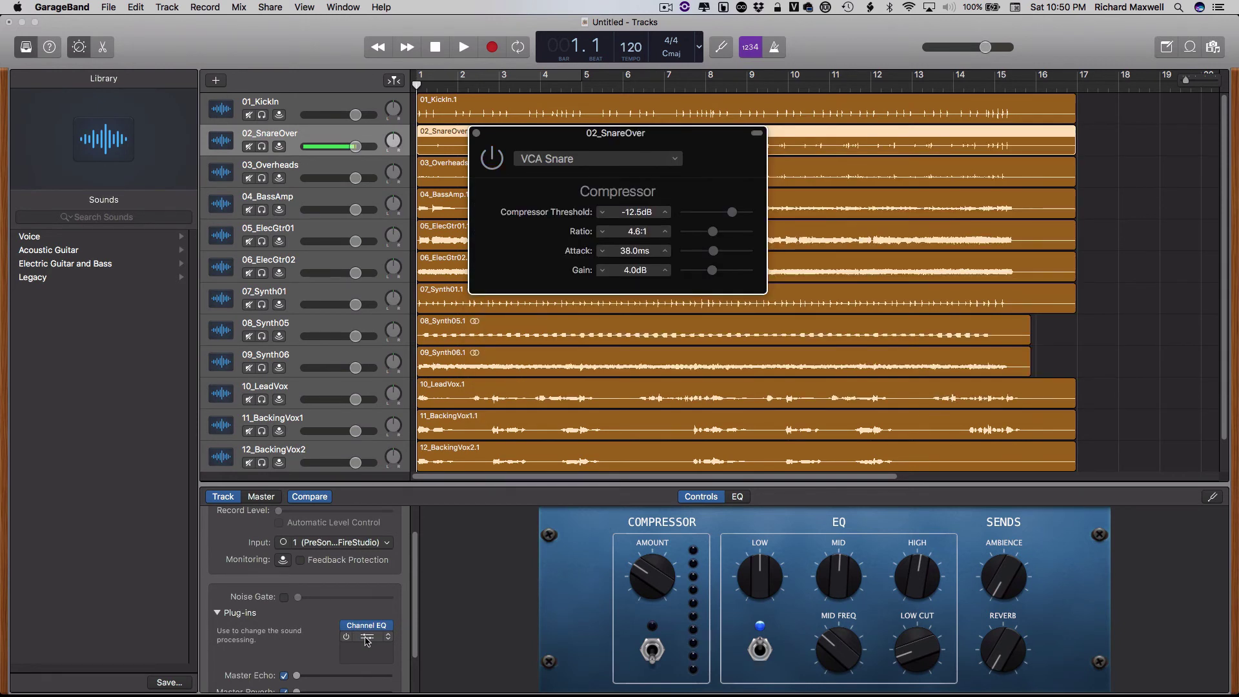